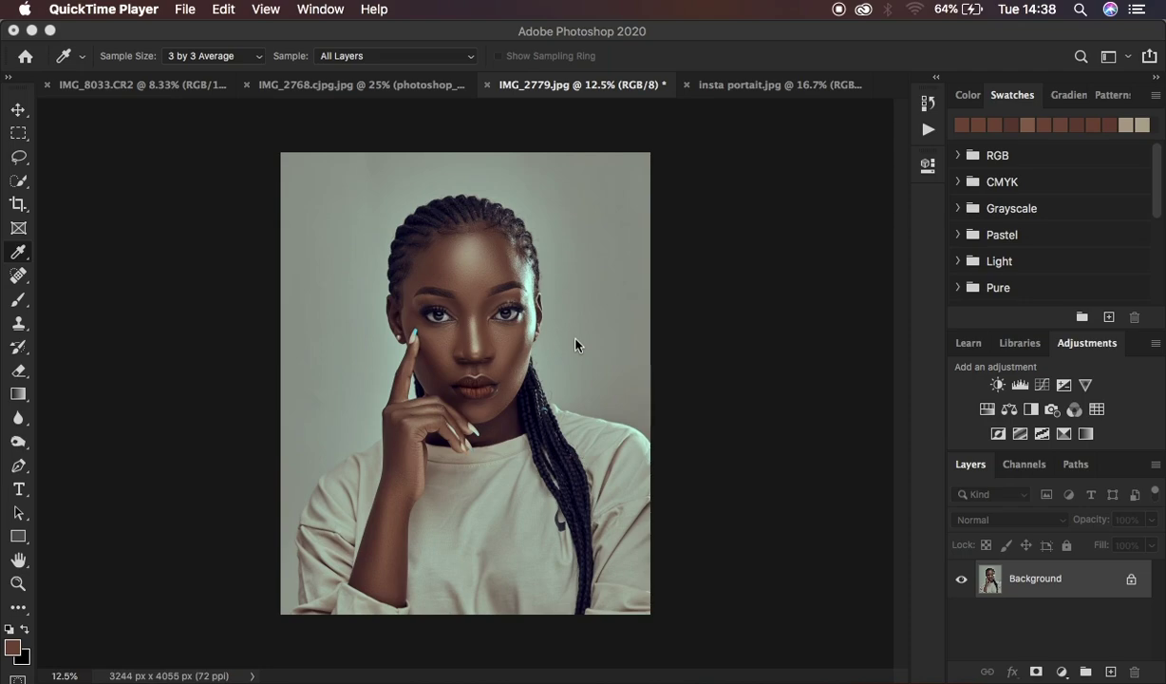
# - Place insta portait.jpg from the Desktop into the IMG_2779.jpg document and scale it down to about 52%
pyautogui.click(760, 92)
pyautogui.click(745, 89)
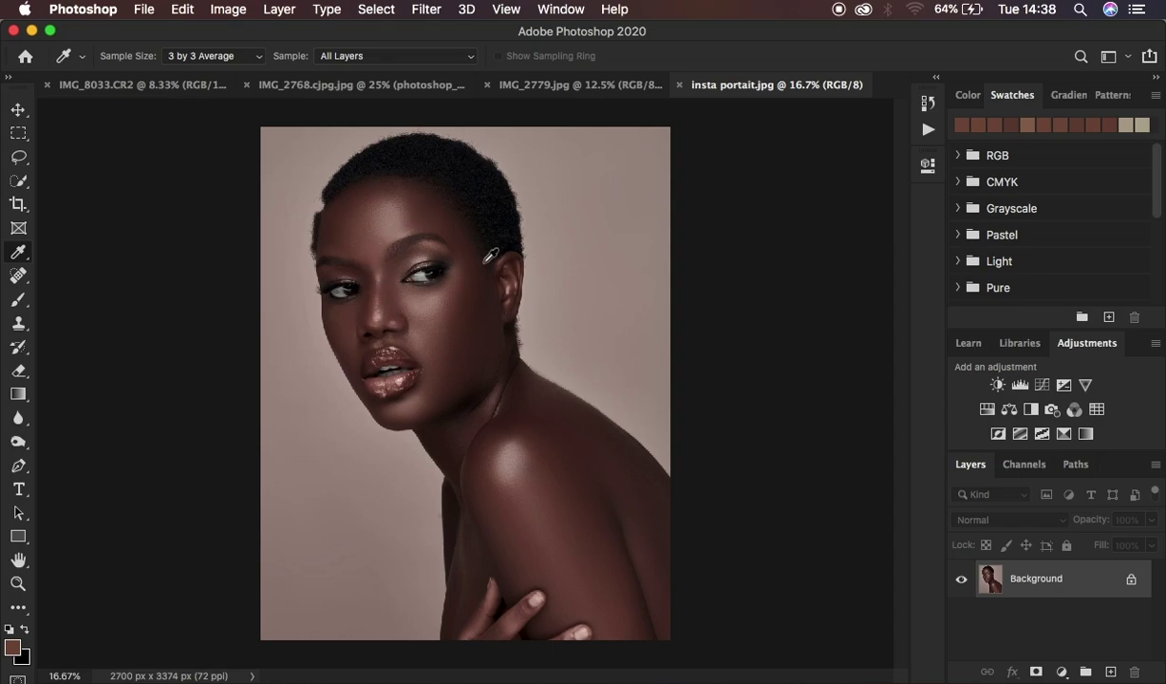
pyautogui.click(575, 87)
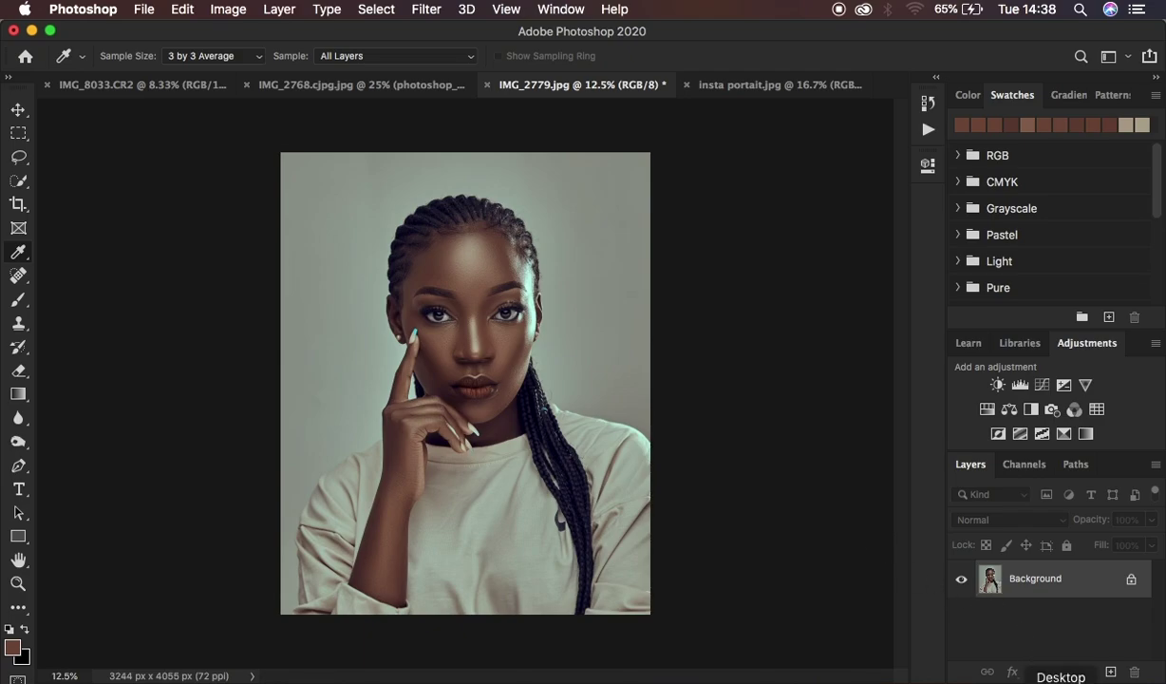
pyautogui.click(1061, 680)
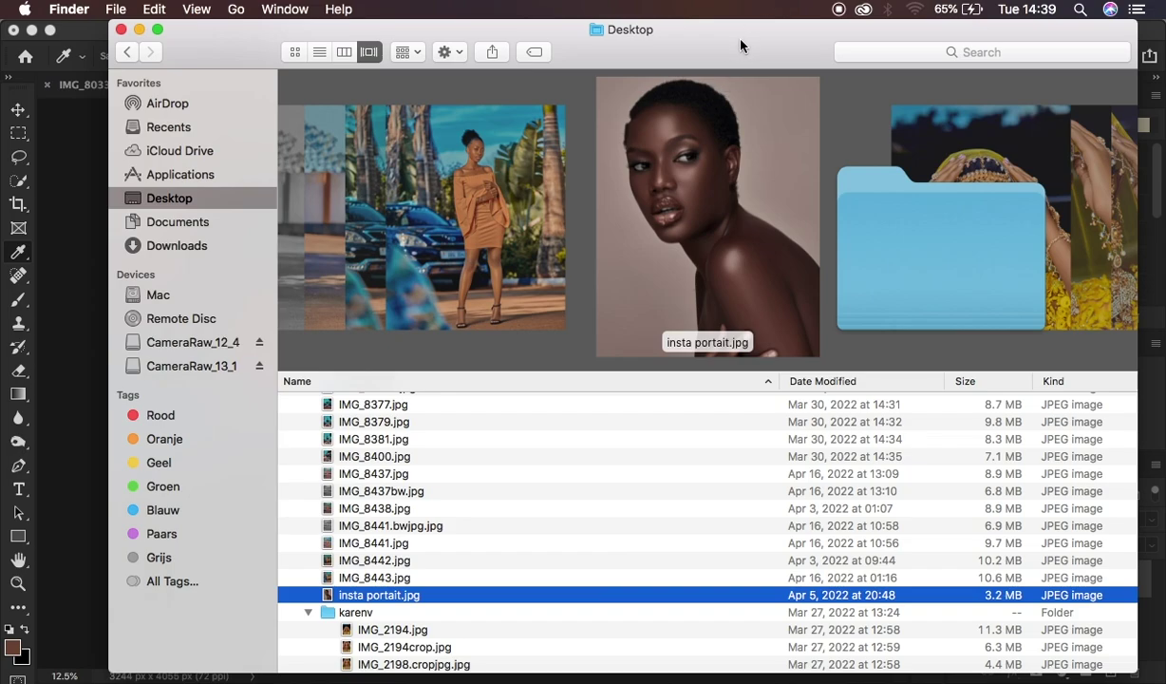
pyautogui.moveTo(729, 33); pyautogui.dragTo(1162, 73)
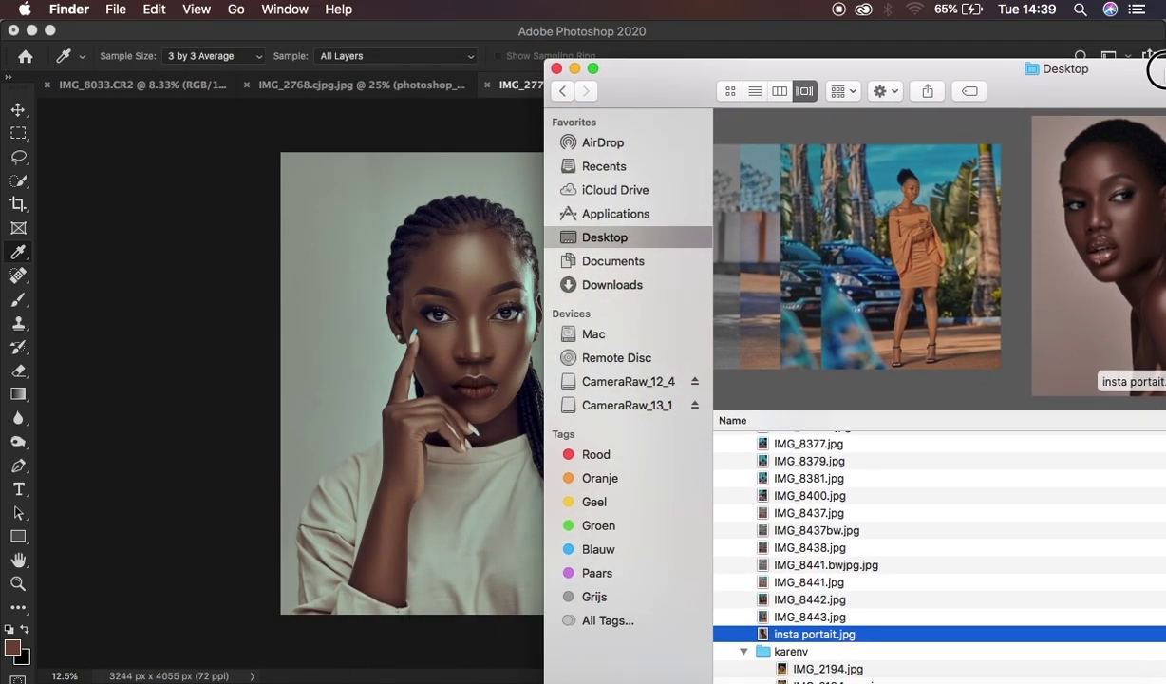
pyautogui.moveTo(947, 640); pyautogui.dragTo(426, 362)
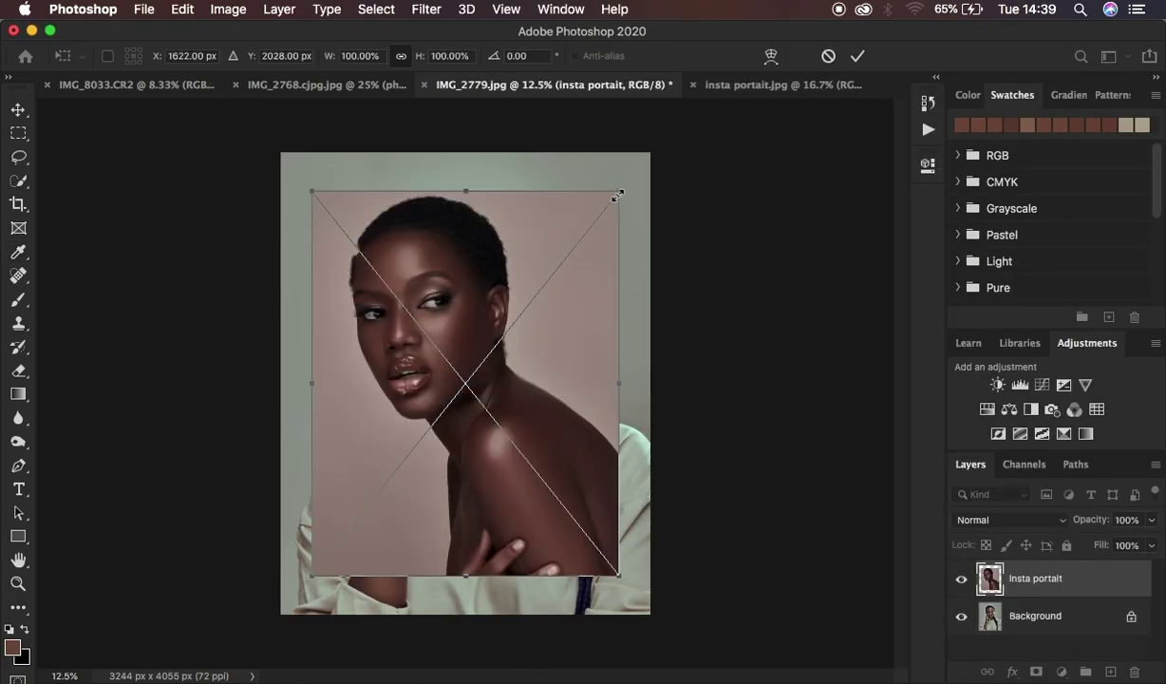
pyautogui.moveTo(618, 194); pyautogui.dragTo(473, 385)
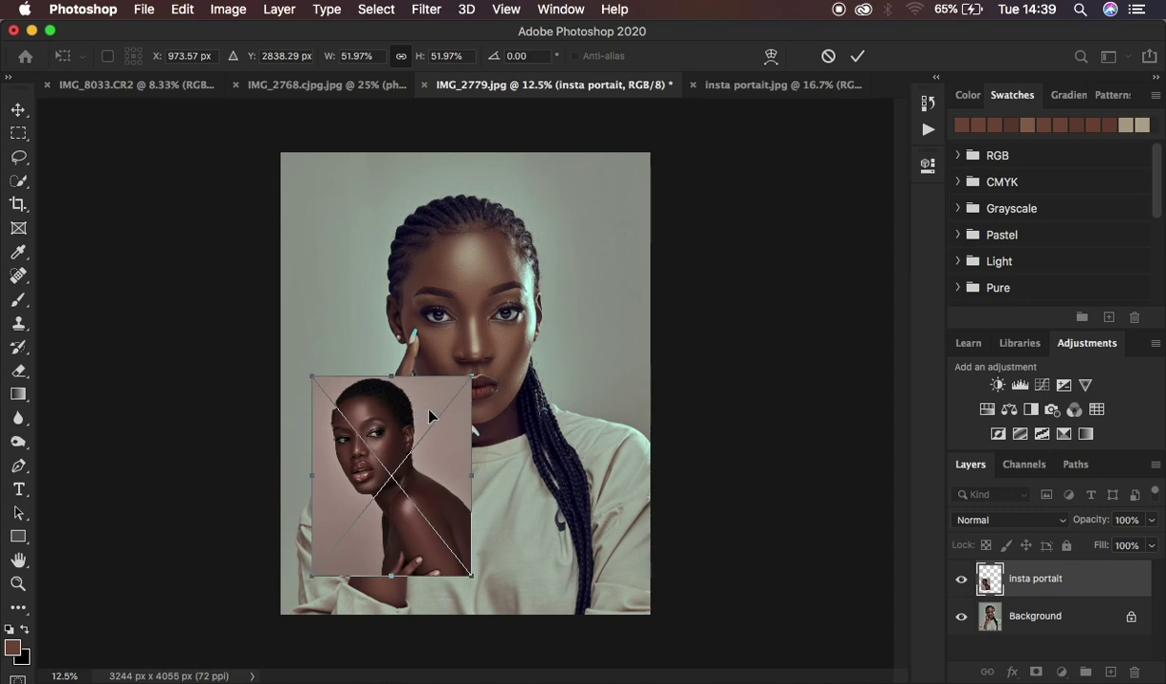
pyautogui.press('Return')
pyautogui.press('i')
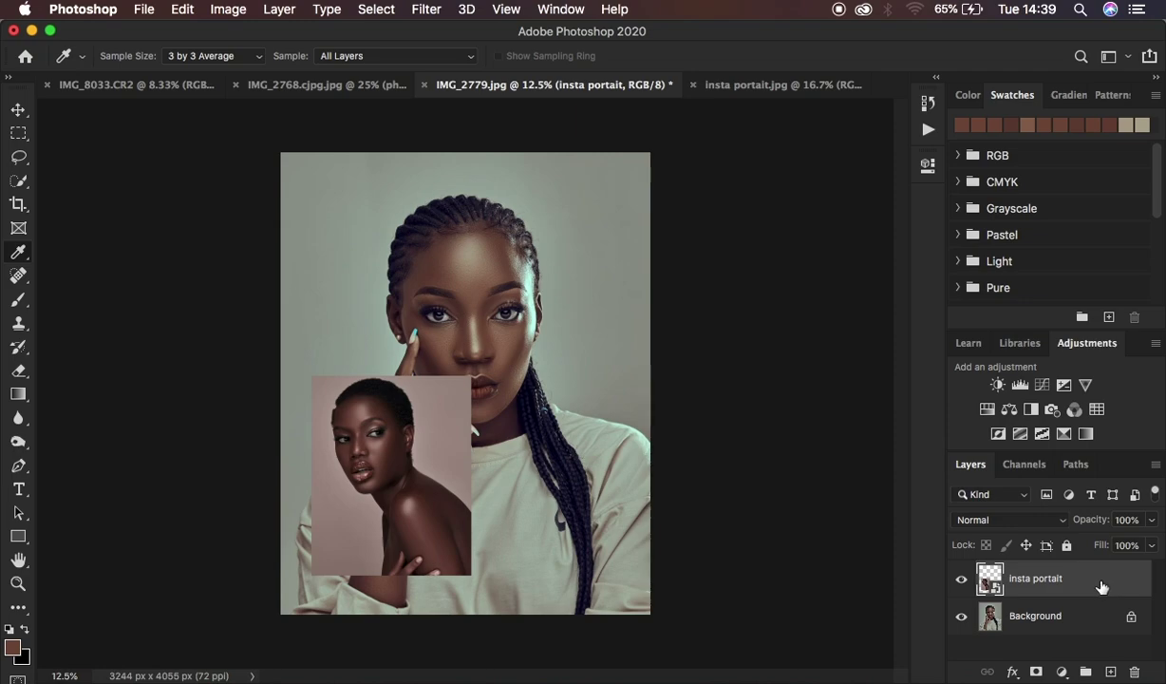
# - Rasterize the insta portait layer
pyautogui.rightClick(1056, 565)
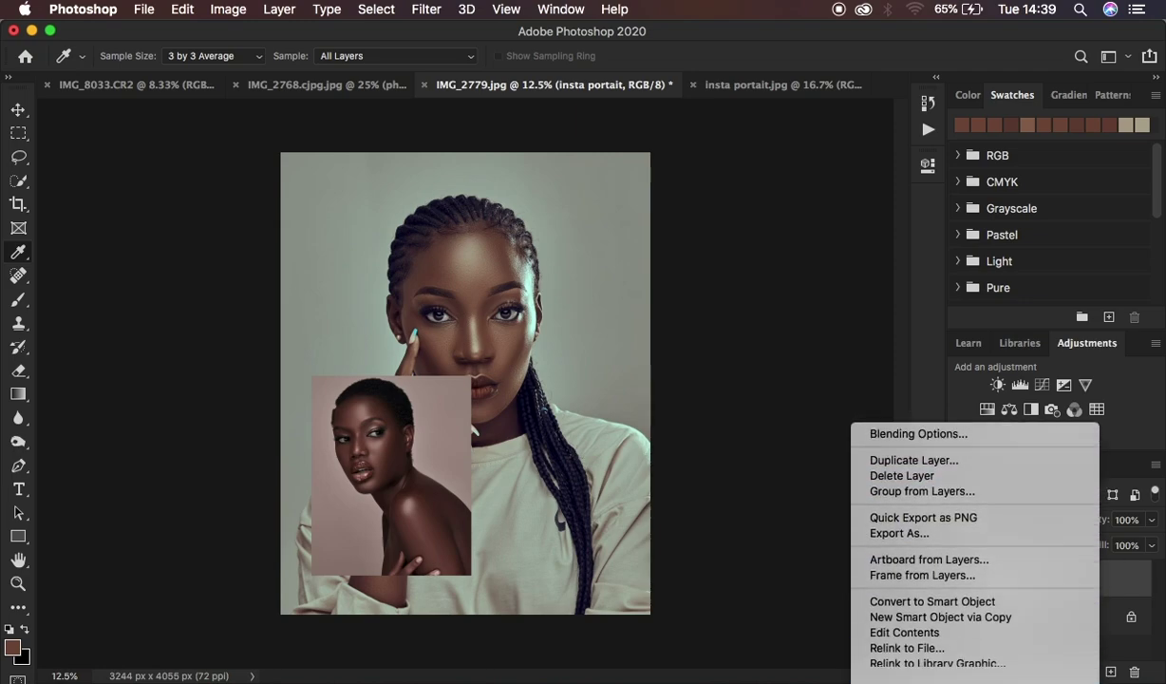
pyautogui.scroll(-10, 949, 570)
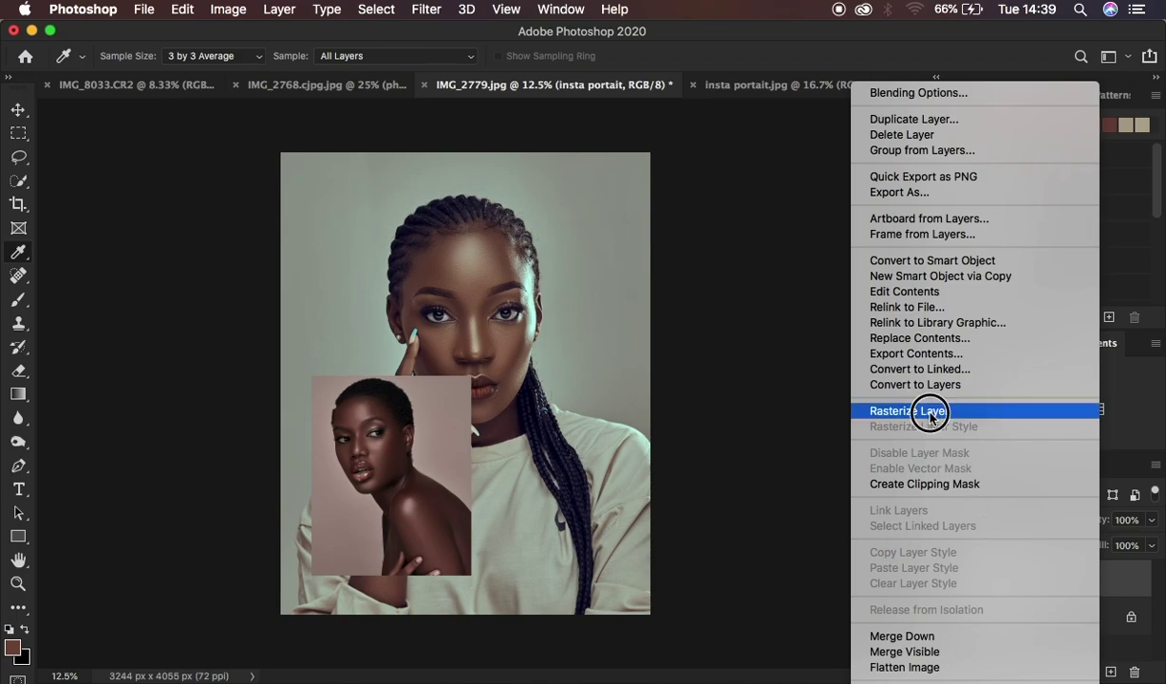
pyautogui.click(931, 414)
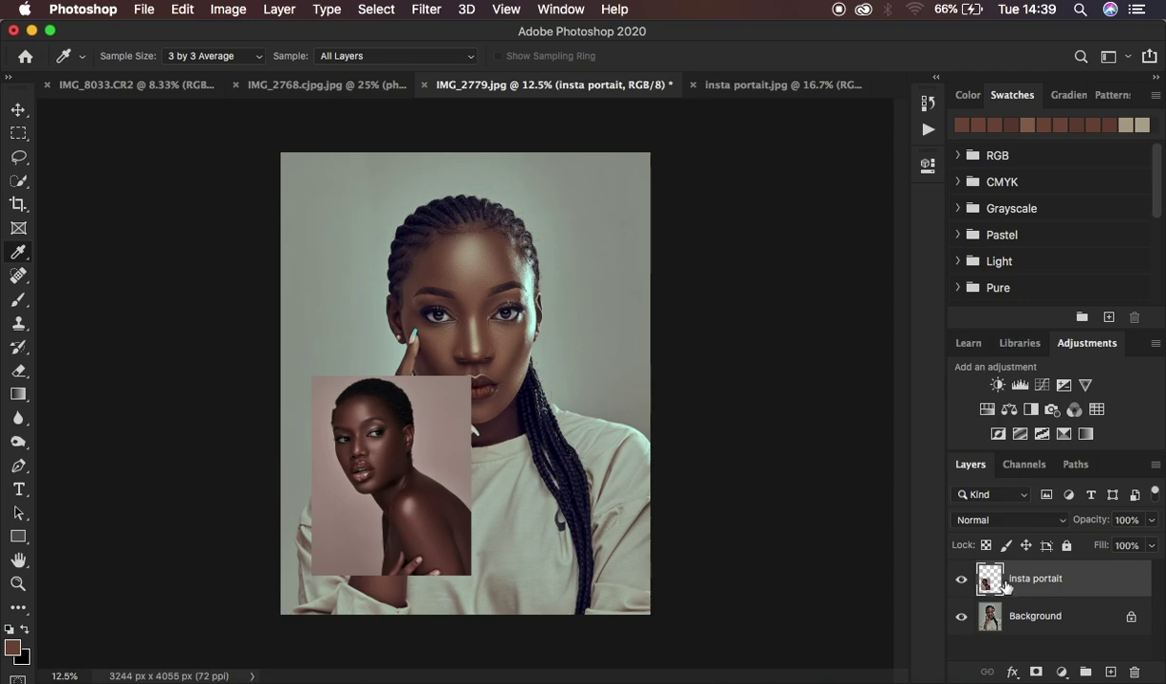
# - Add a Curves adjustment layer directly above the Background layer, beneath the insta portait layer
pyautogui.click(1049, 620)
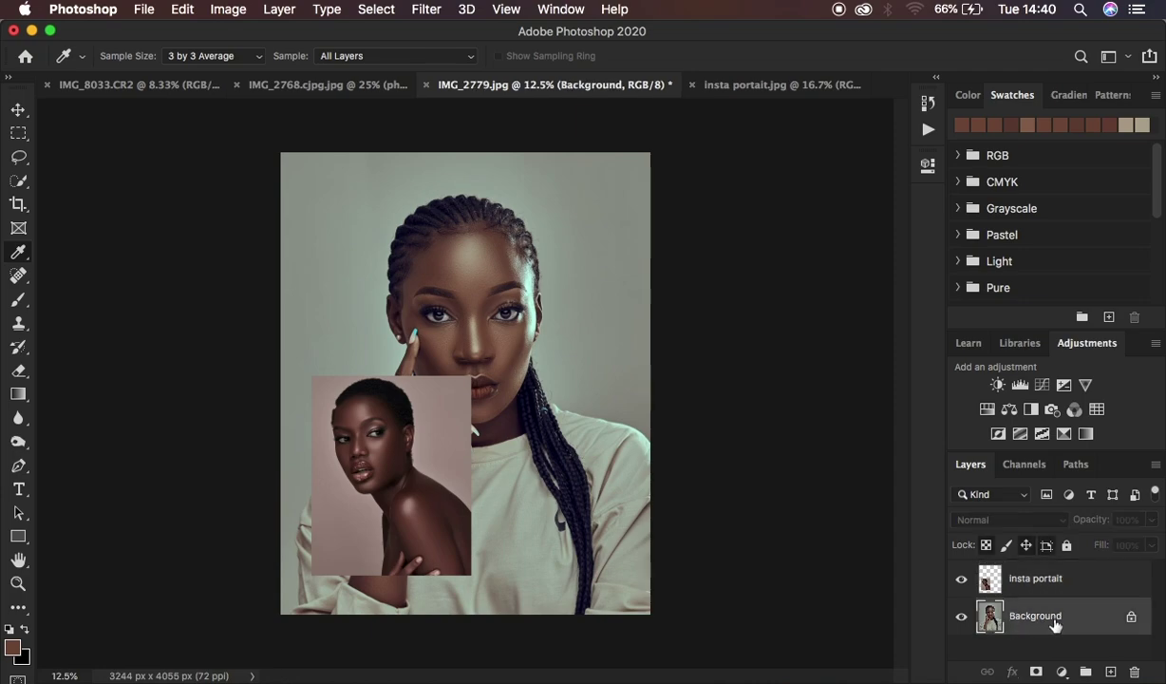
pyautogui.click(1062, 673)
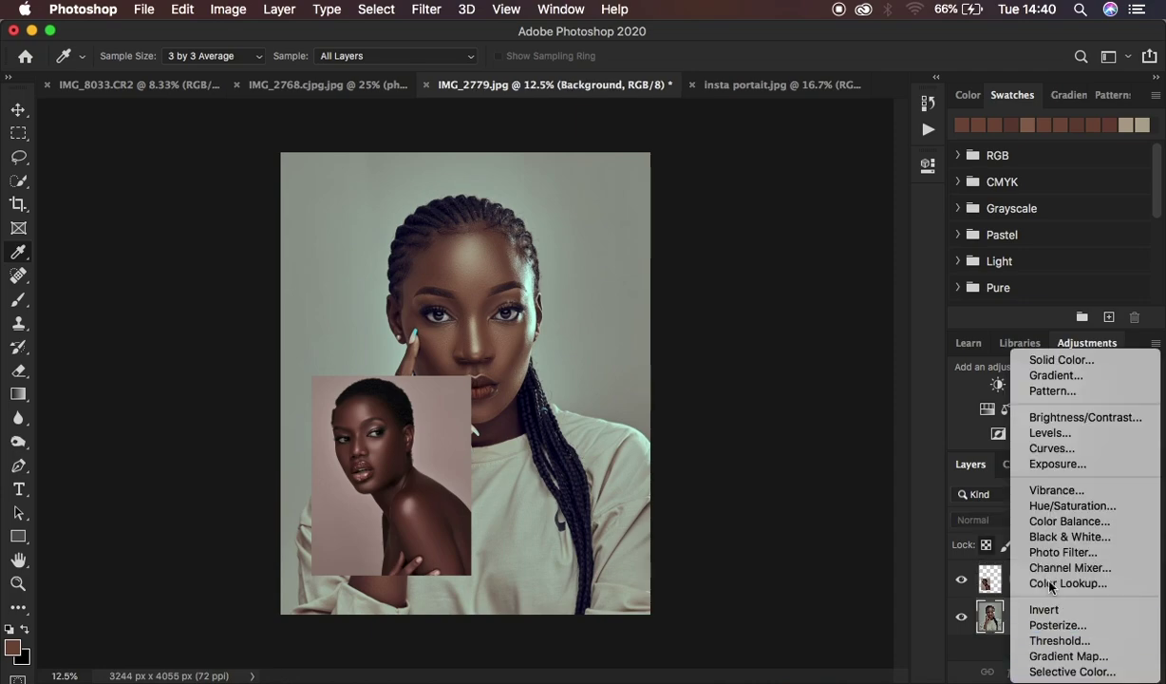
pyautogui.click(1051, 451)
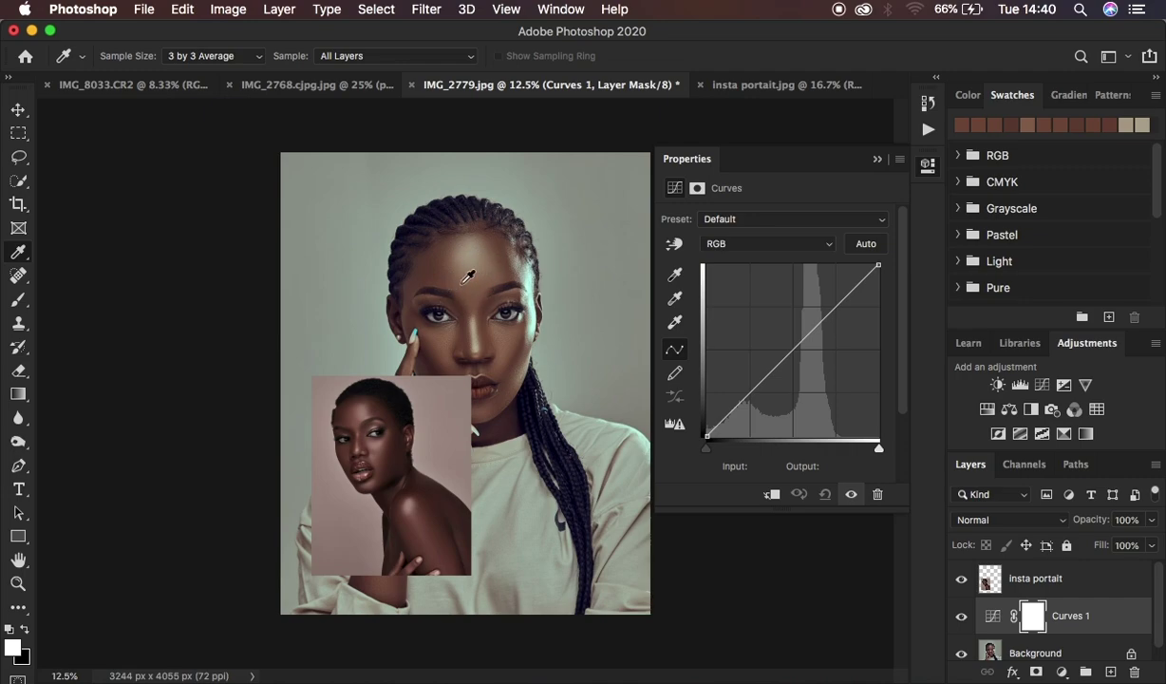
pyautogui.click(876, 159)
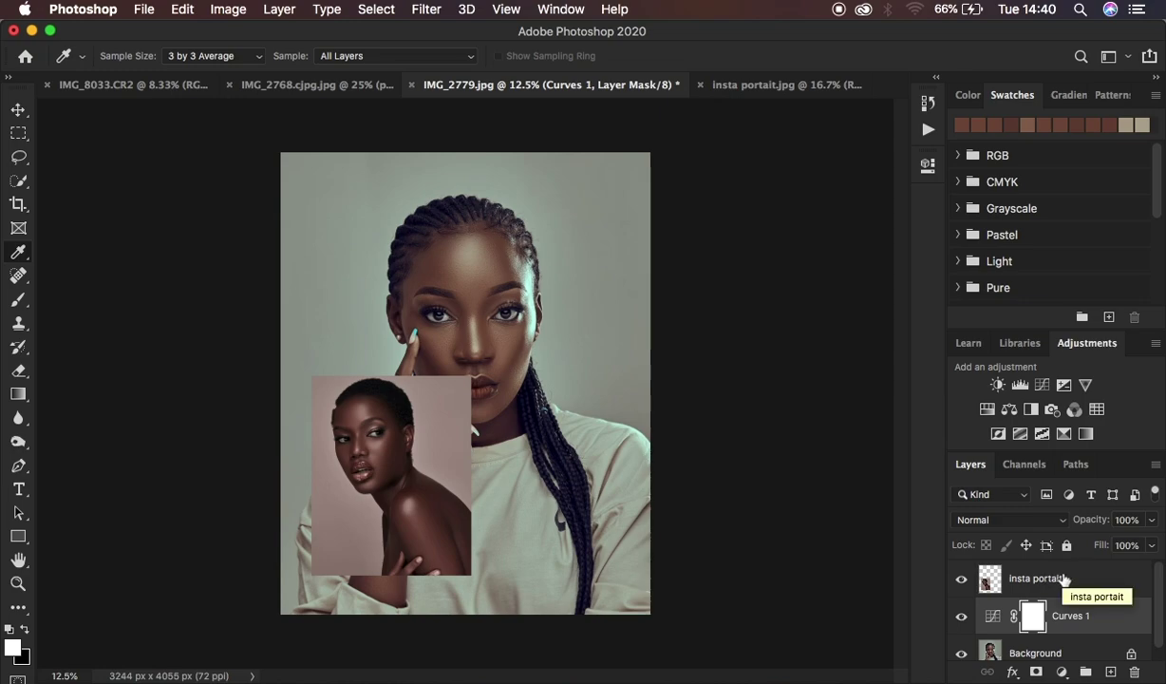
# - Lasso the bright highlight patch under the reference portrait's eye on the insta portait layer, apply the Average blur and deselect
pyautogui.click(985, 581)
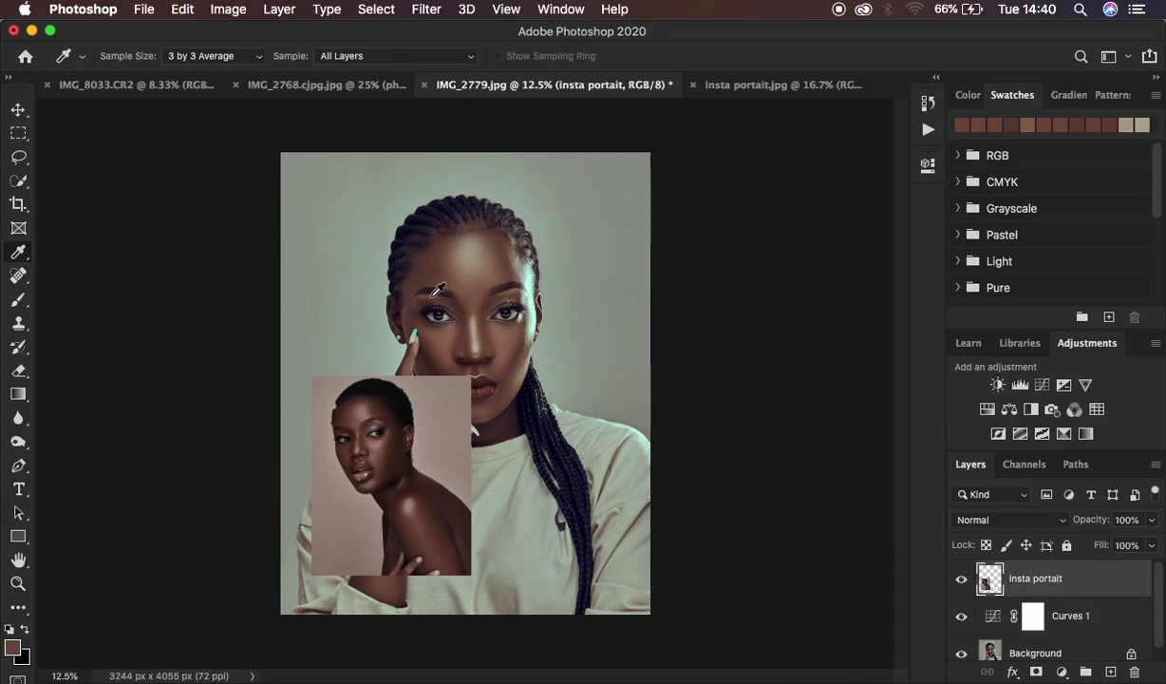
pyautogui.click(16, 163)
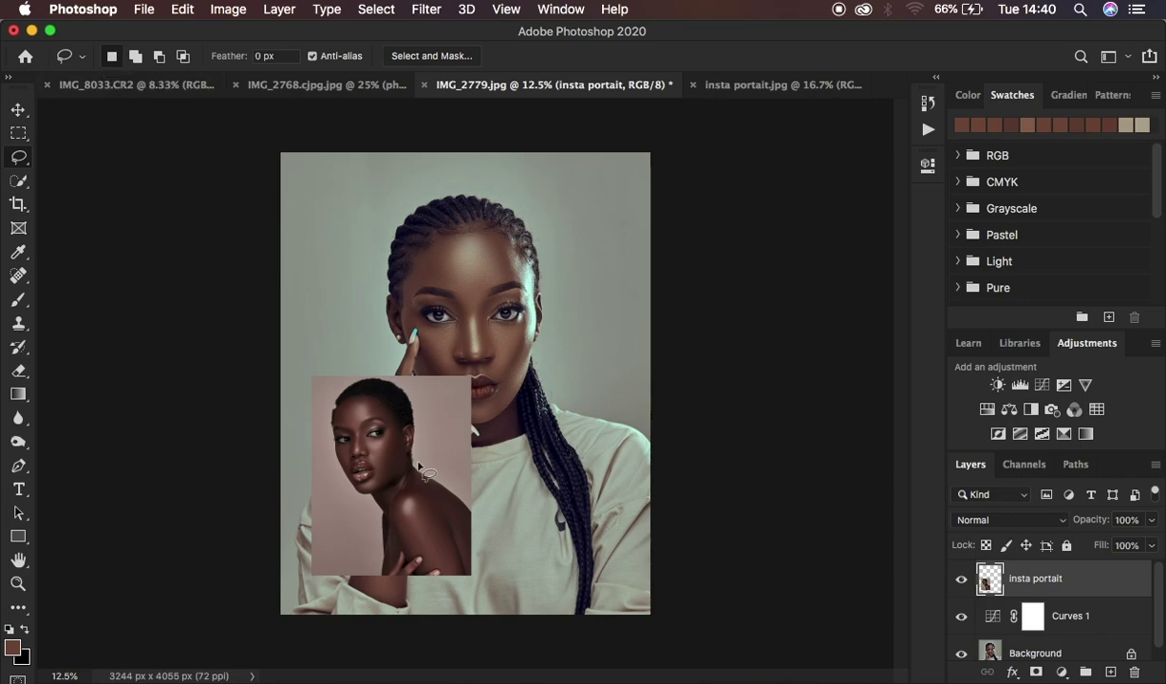
pyautogui.press('super+plus')
pyautogui.press('super+plus')
pyautogui.press('super+plus')
pyautogui.press('super+plus')
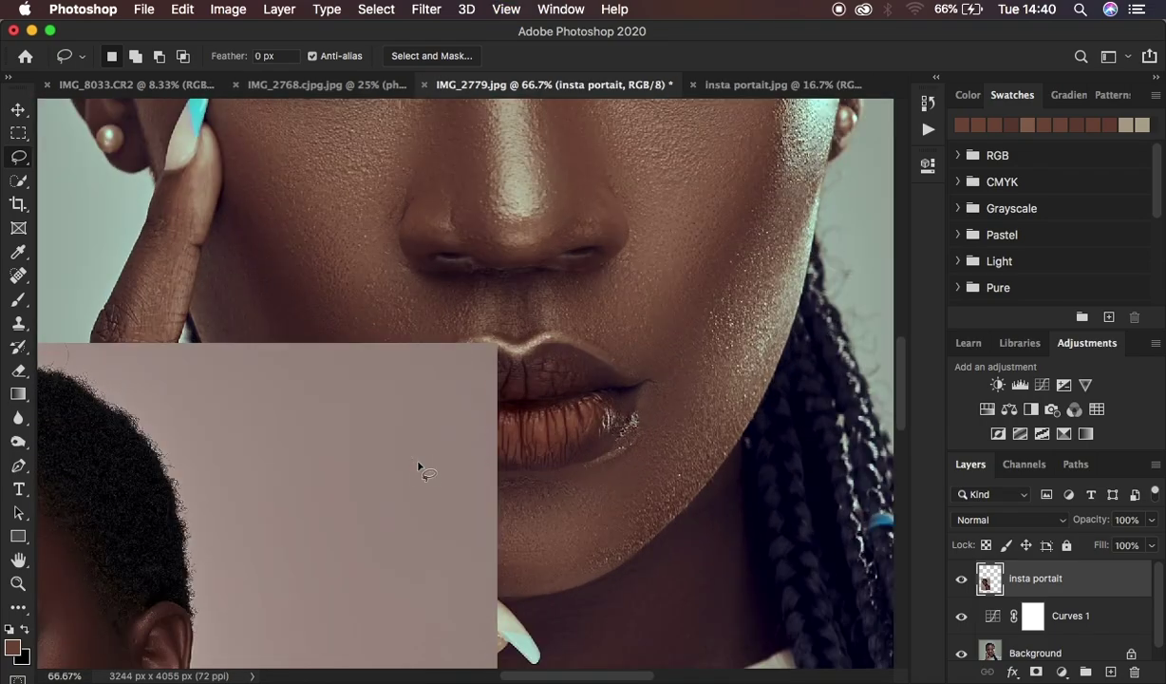
pyautogui.scroll(-5, 314, 468)
pyautogui.scroll(4, 314, 468)
pyautogui.hscroll(-2, 314, 468)
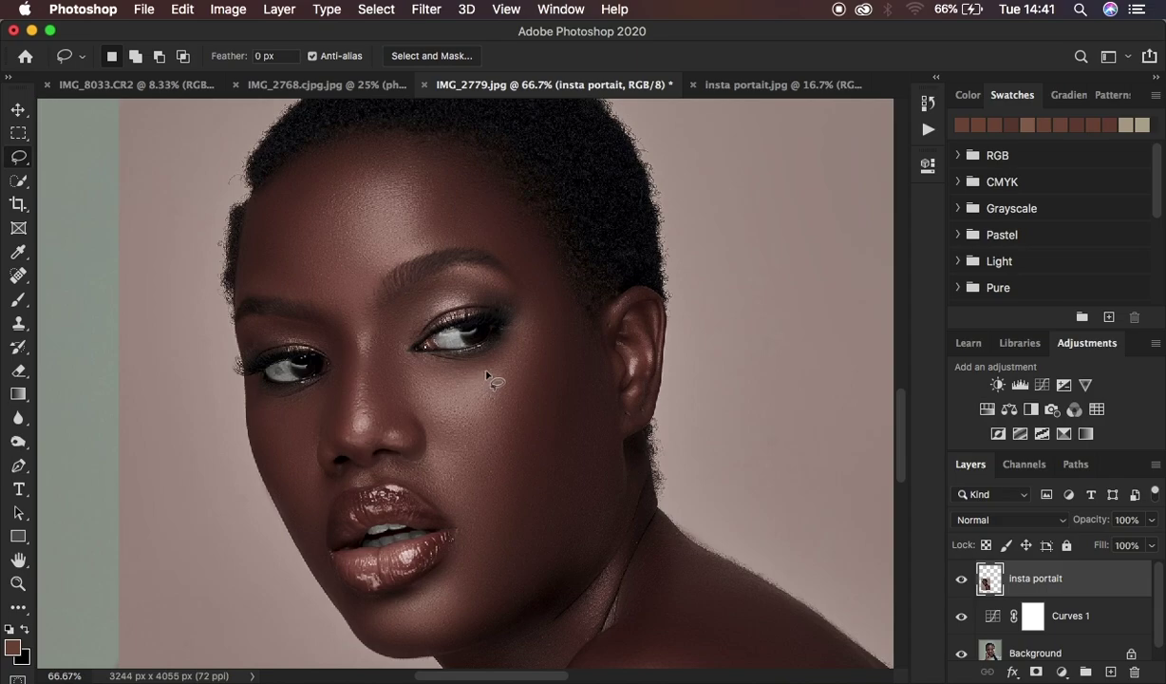
pyautogui.click(474, 379)
pyautogui.moveTo(471, 380)
pyautogui.mouseDown()
pyautogui.moveTo(434, 392)
pyautogui.moveTo(431, 417)
pyautogui.moveTo(466, 413)
pyautogui.moveTo(475, 379)
pyautogui.mouseUp()
pyautogui.click(425, 10)
pyautogui.moveTo(470, 230)
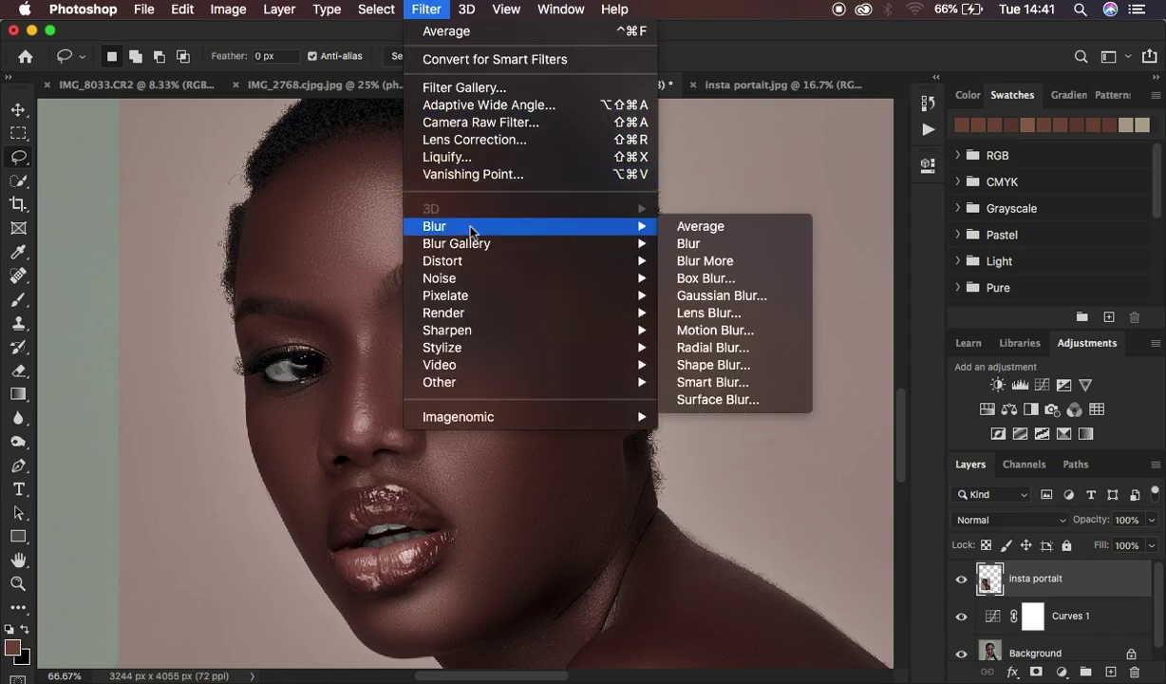
pyautogui.click(696, 227)
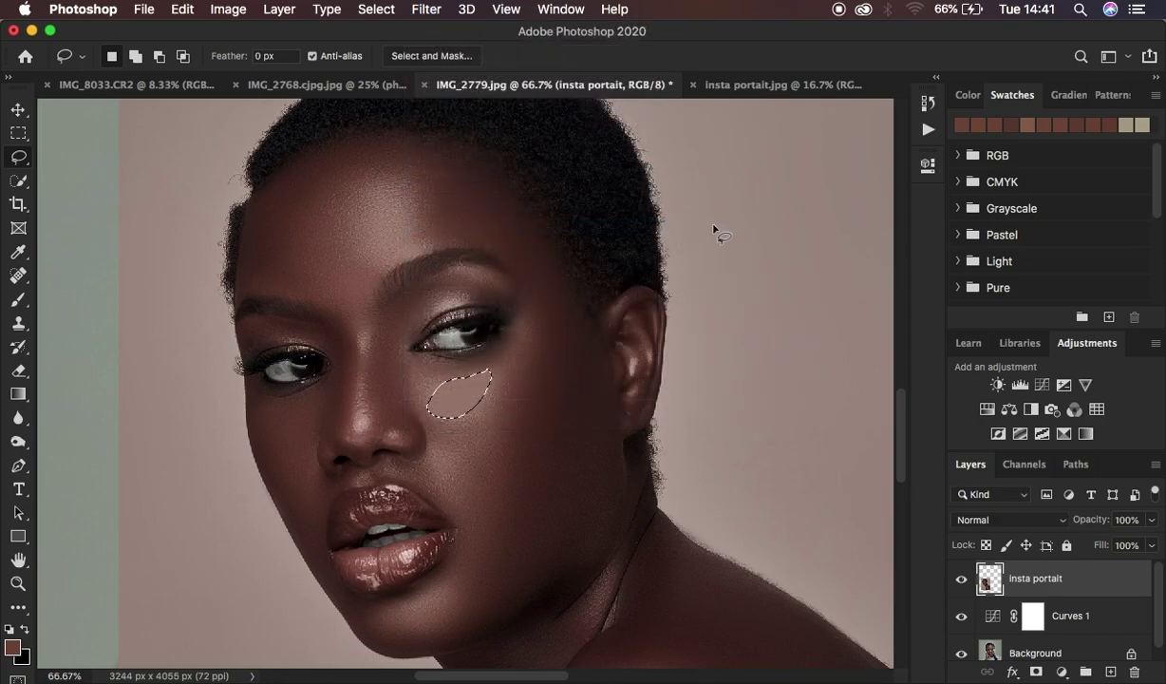
pyautogui.hotkey('alt', 'BackSpace')
# - Lasso a narrow skin patch beside the reference portrait's nose bridge and apply the Average blur to it
pyautogui.click(373, 337)
pyautogui.moveTo(373, 338)
pyautogui.mouseDown()
pyautogui.moveTo(392, 403)
pyautogui.moveTo(392, 339)
pyautogui.mouseUp()
pyautogui.click(425, 10)
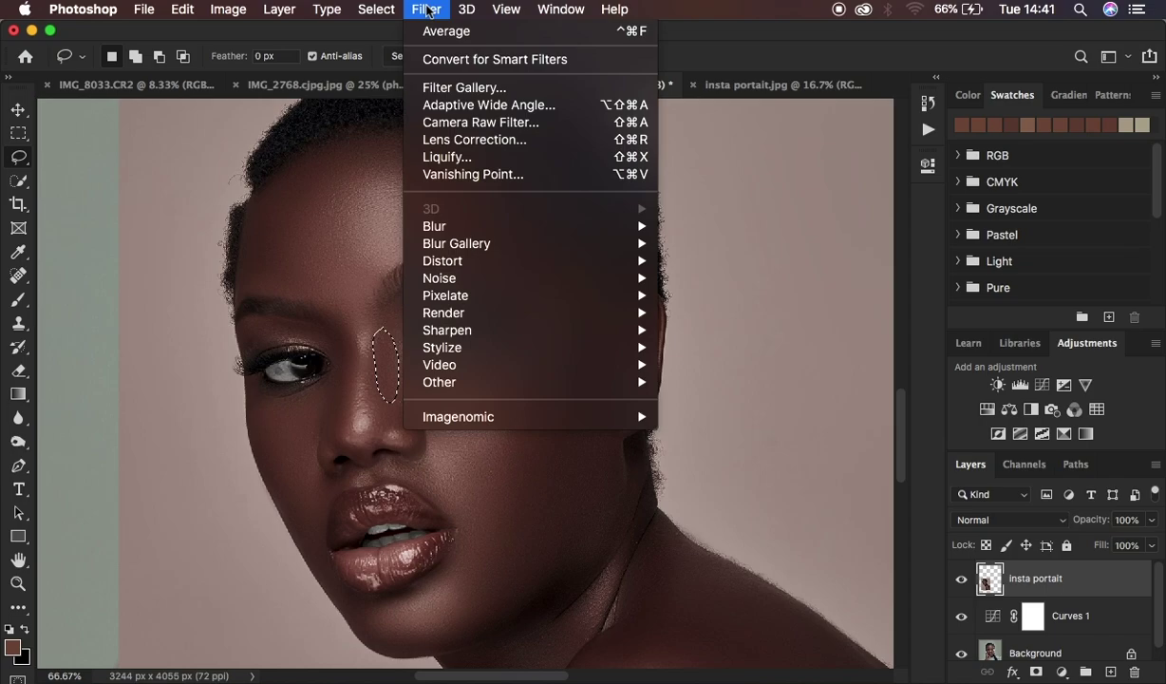
pyautogui.click(450, 36)
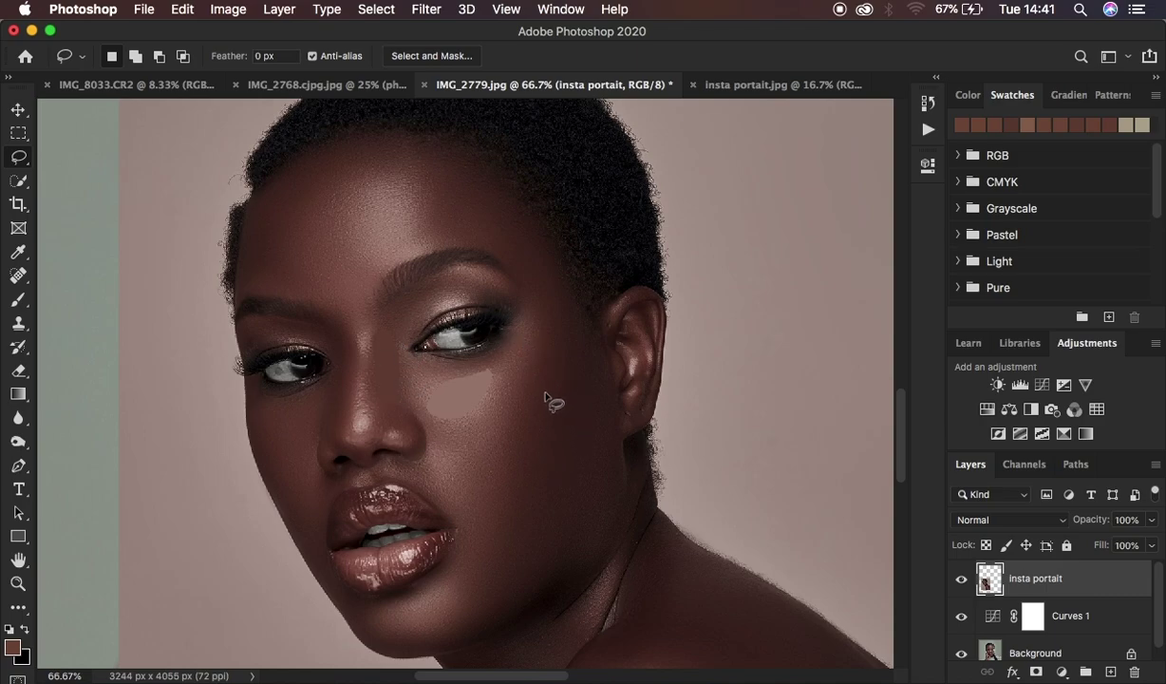
# - Lasso a dark skin patch on the reference portrait's outer cheek and apply the Average blur to it
pyautogui.moveTo(547, 399)
pyautogui.mouseDown()
pyautogui.moveTo(534, 417)
pyautogui.moveTo(555, 382)
pyautogui.moveTo(559, 418)
pyautogui.mouseUp()
pyautogui.click(429, 9)
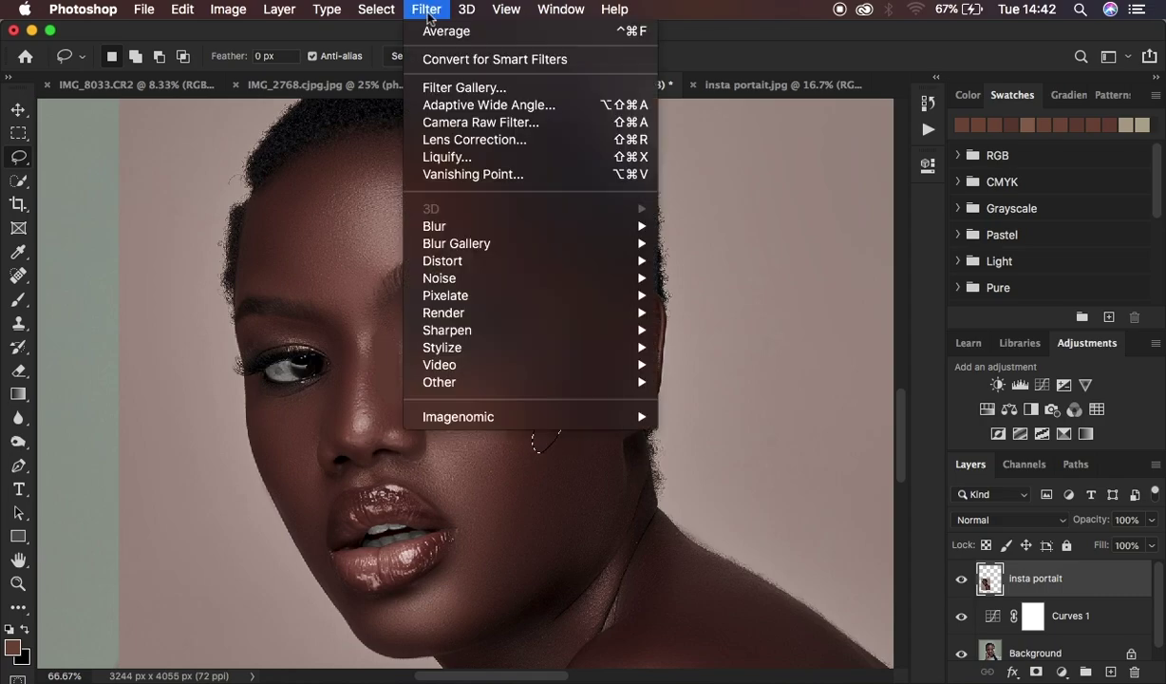
pyautogui.click(451, 38)
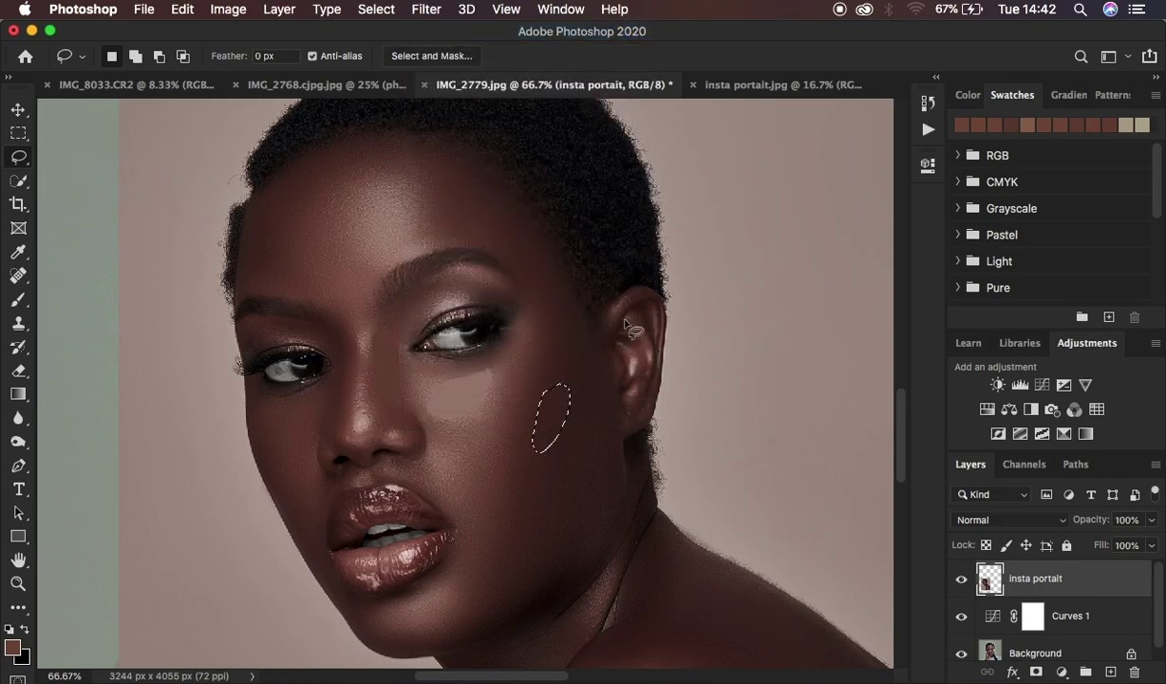
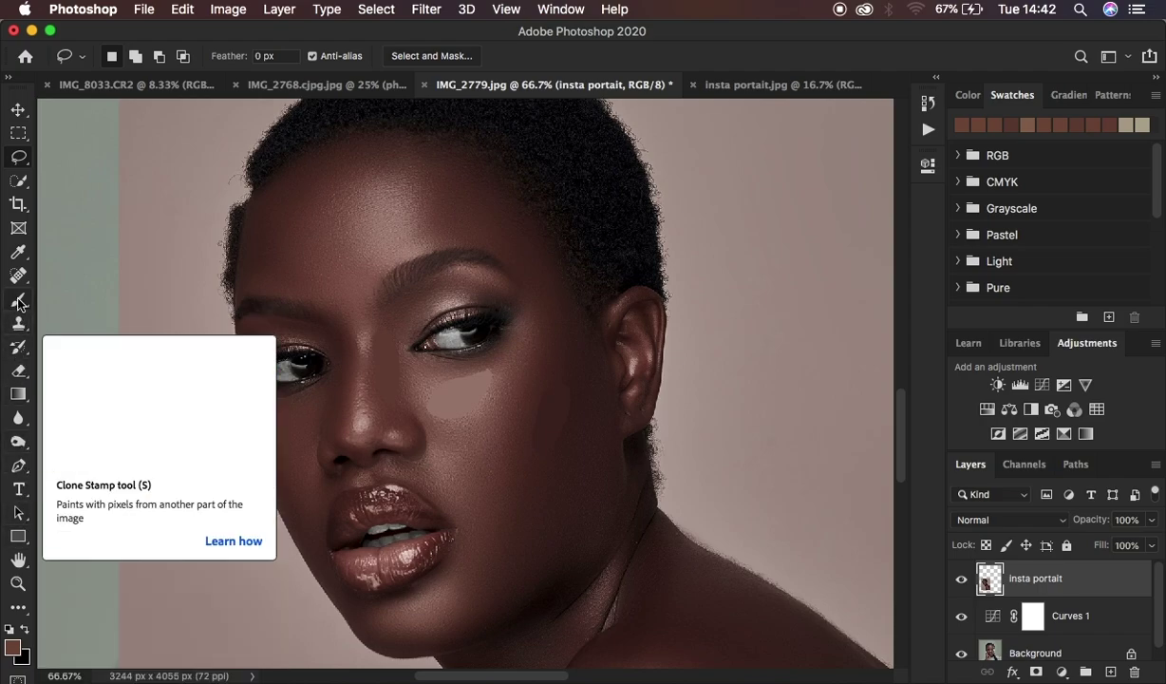
# - Set the Eyedropper tool's sample size to 5 by 5 Average
pyautogui.click(18, 251)
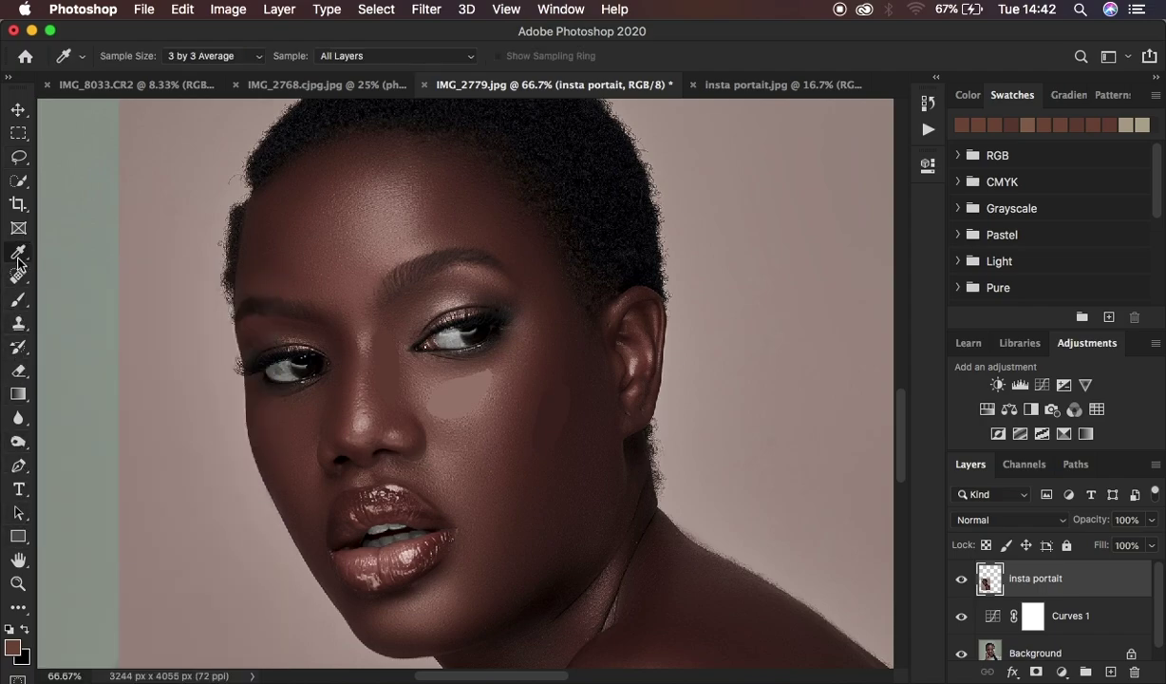
pyautogui.click(199, 59)
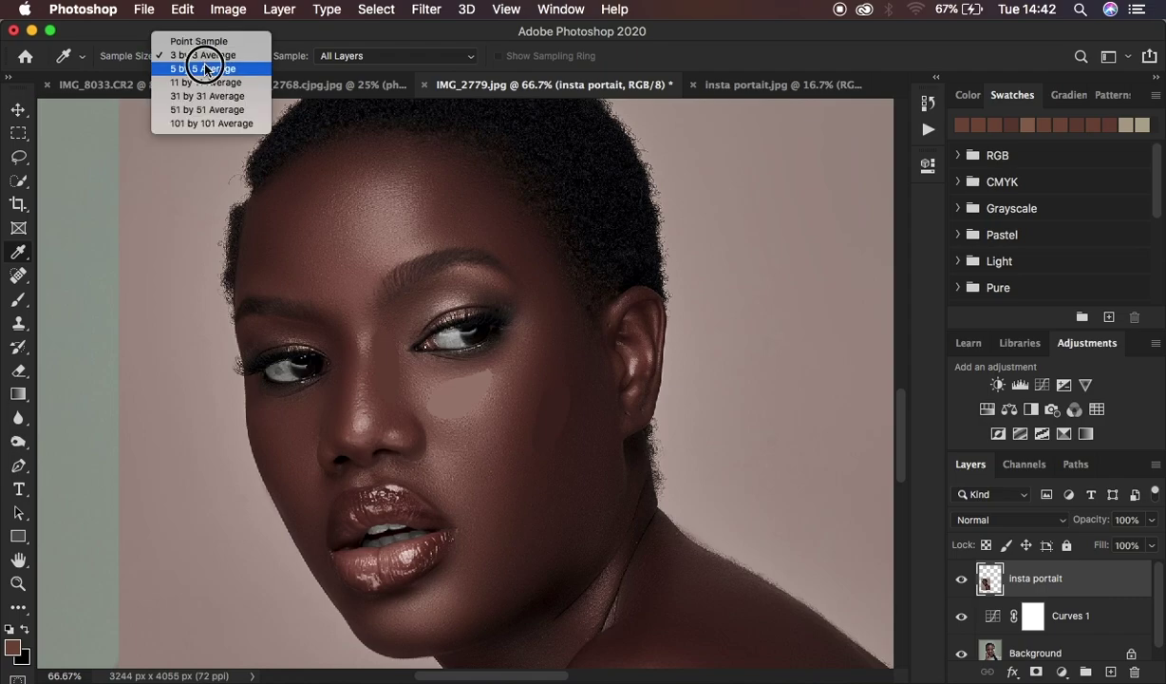
pyautogui.click(205, 69)
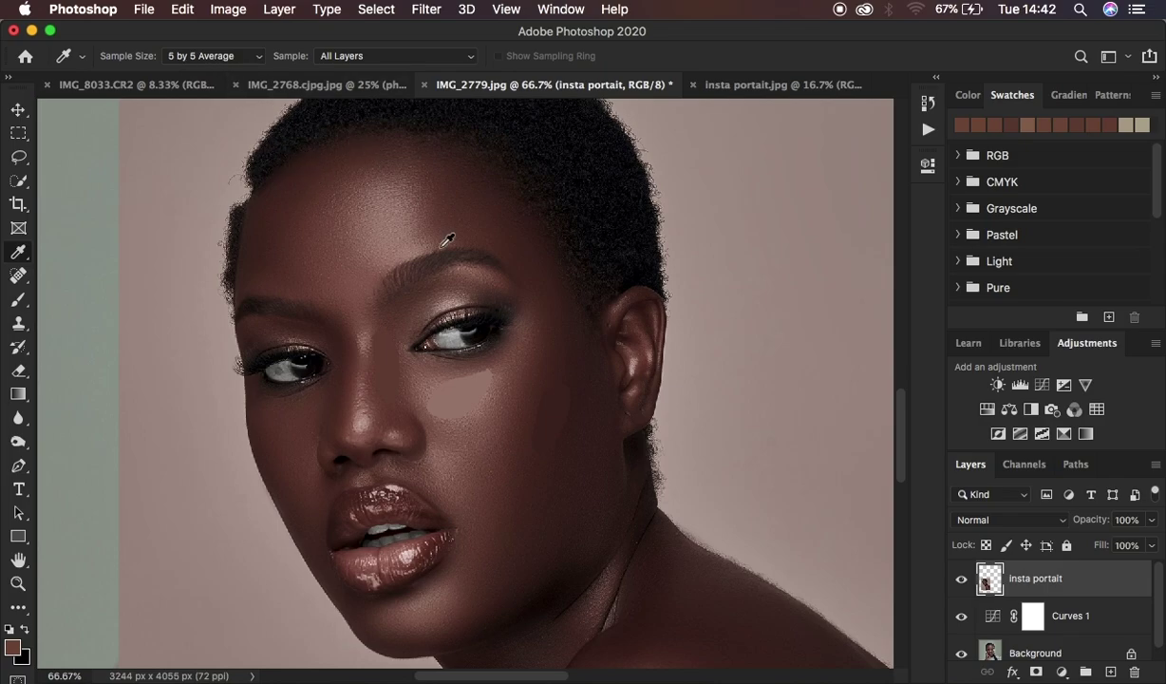
# - Open the properties of the Curves 1 adjustment layer, keeping both portraits in view
pyautogui.press('super+minus')
pyautogui.press('super+minus')
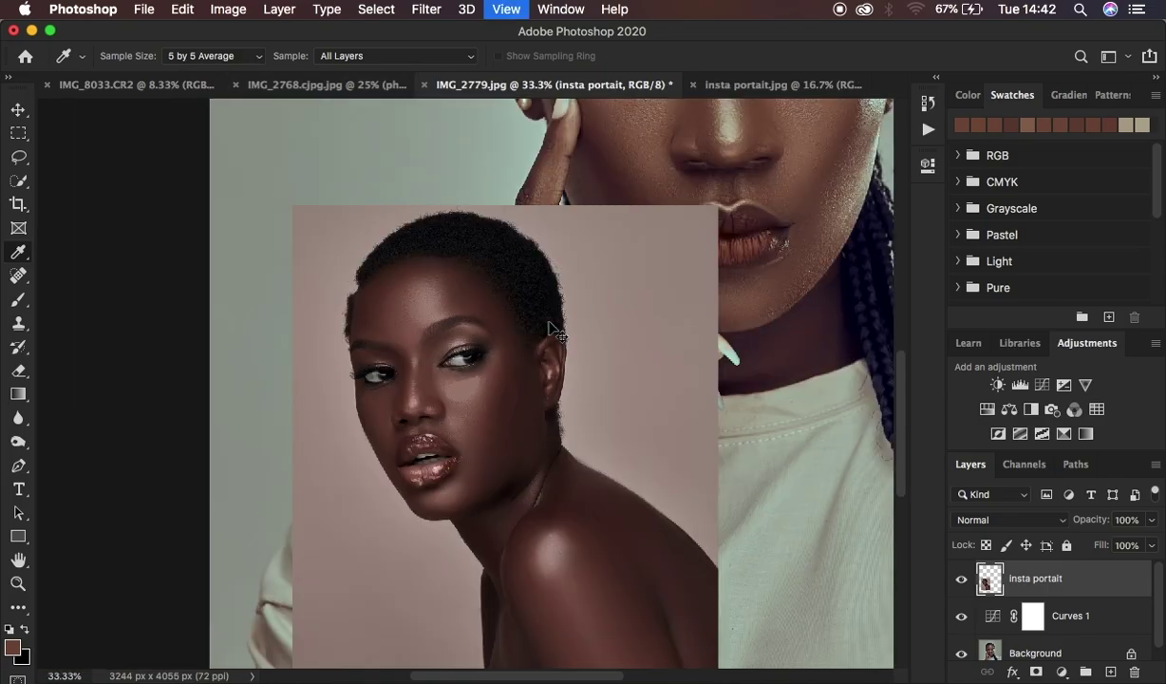
pyautogui.press('super+minus')
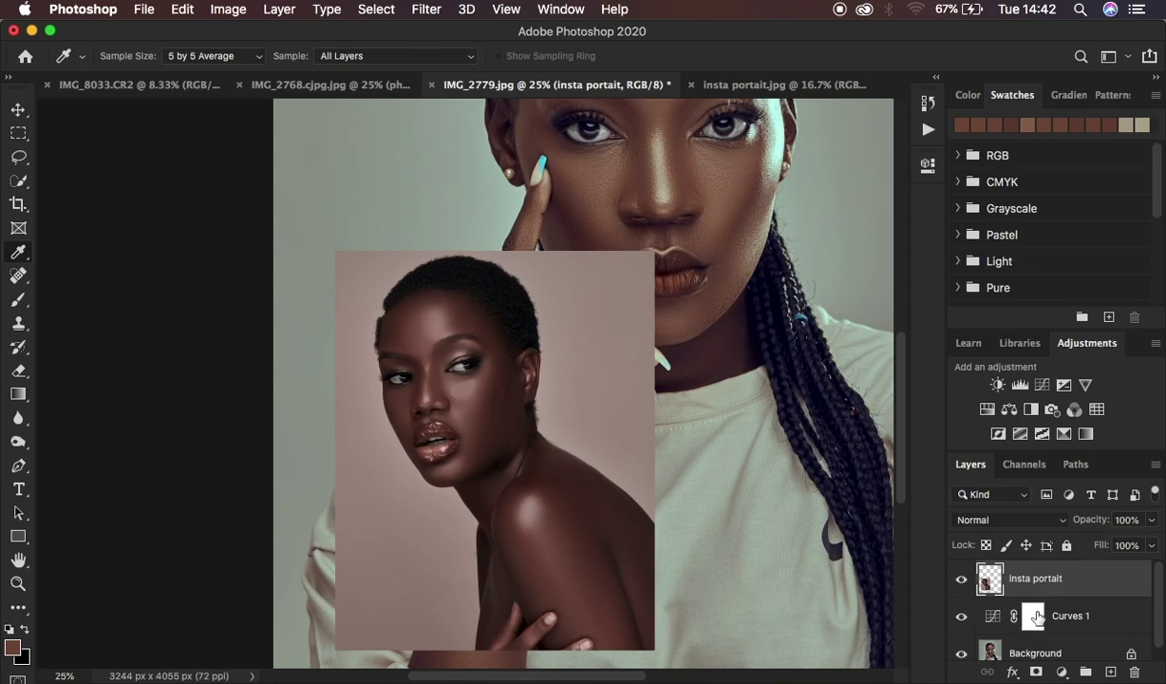
pyautogui.doubleClick(995, 618)
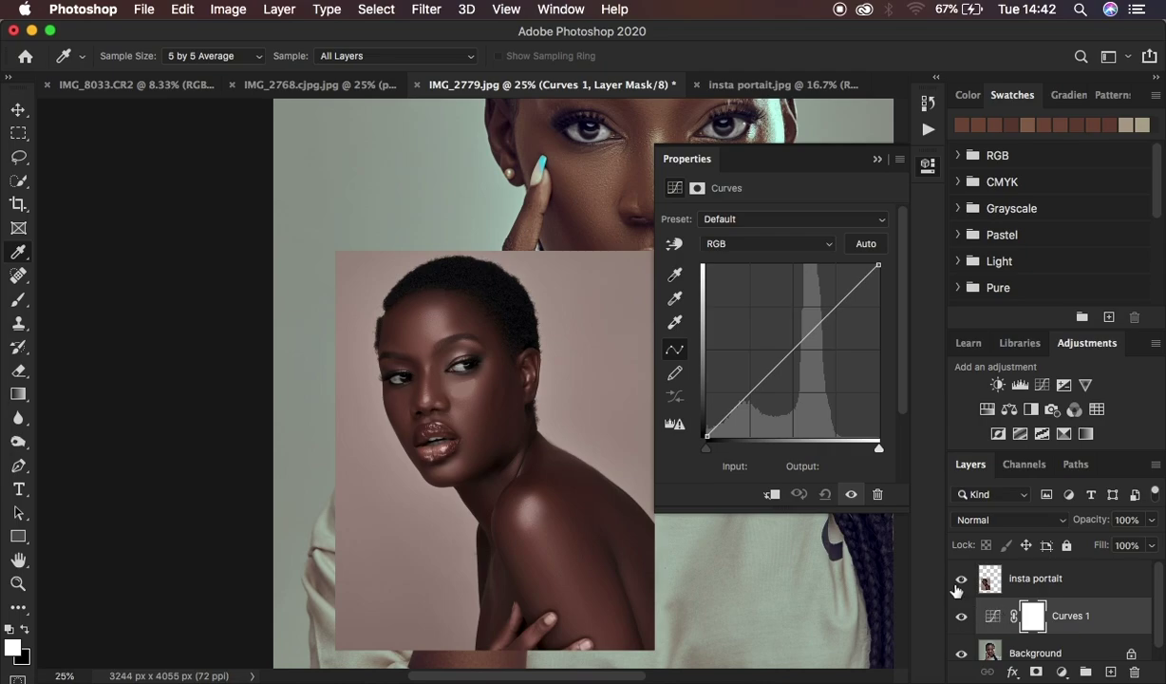
pyautogui.click(674, 322)
pyautogui.click(678, 275)
pyautogui.click(674, 323)
pyautogui.click(673, 324)
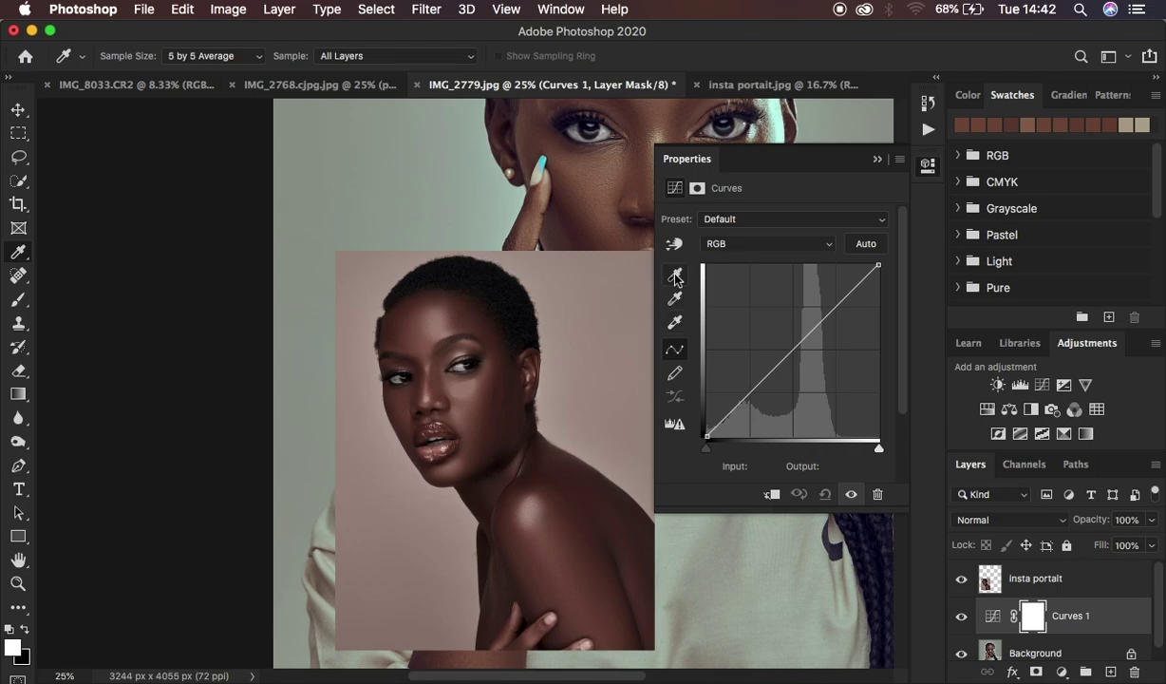
pyautogui.doubleClick(674, 325)
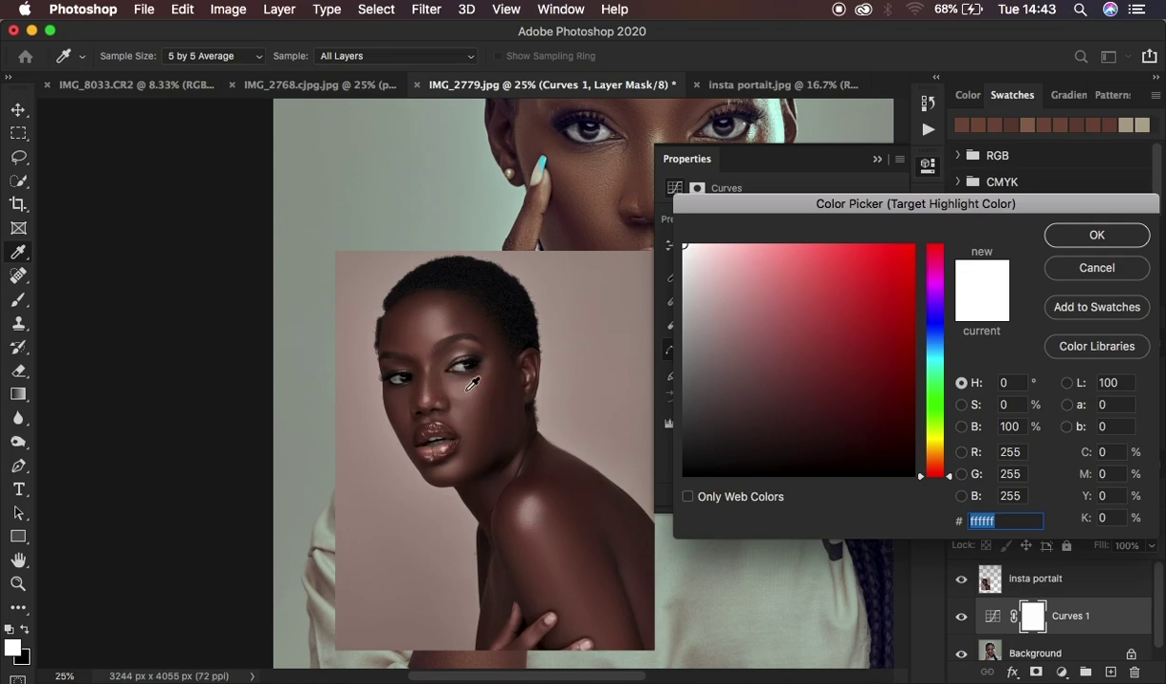
pyautogui.click(1097, 267)
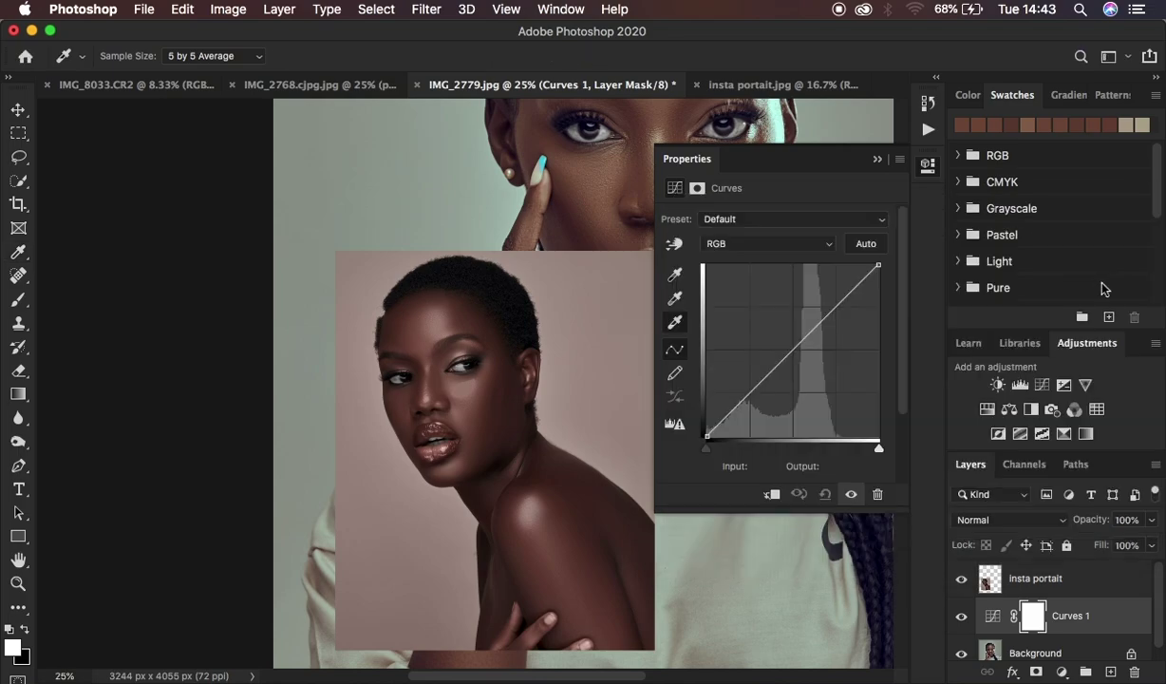
# - Set the Curves 1 target highlight colour to #a07e75, sampled from the reference portrait's cheek, without saving it as a default
pyautogui.click(992, 617)
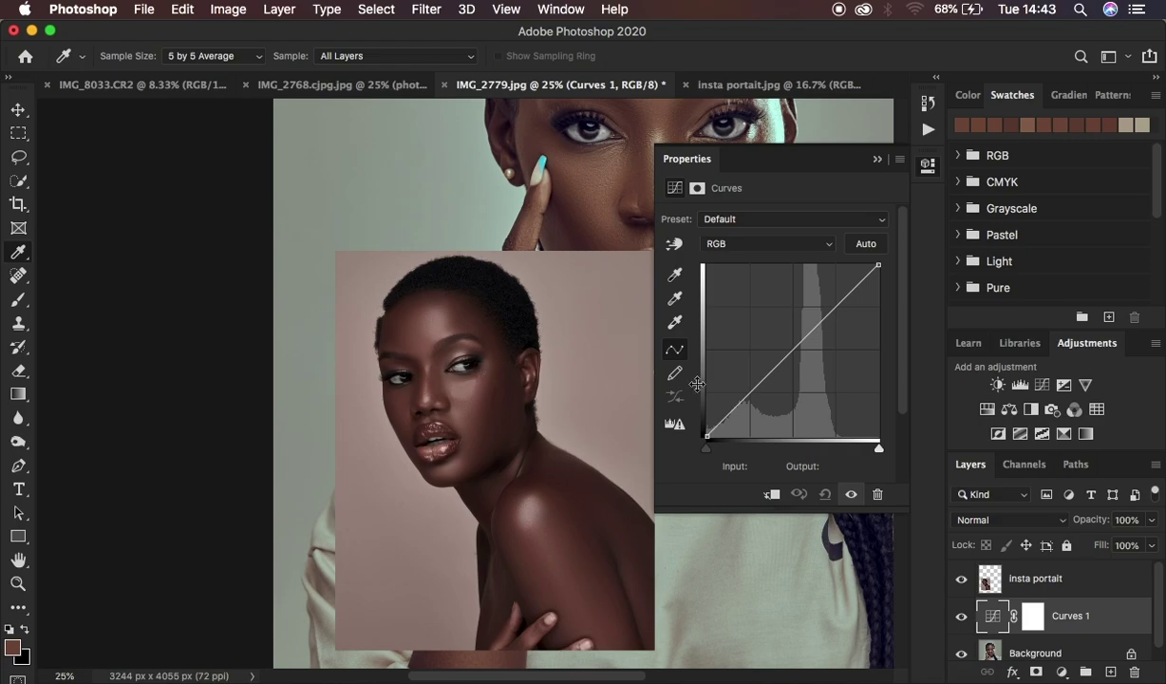
pyautogui.doubleClick(675, 323)
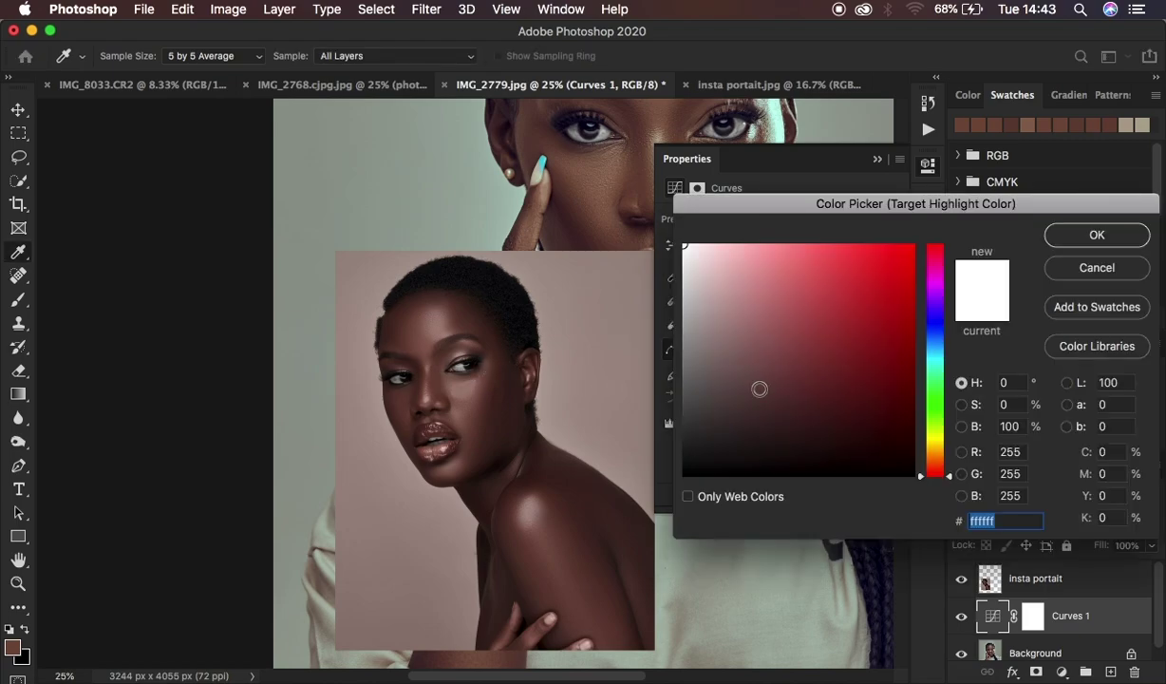
pyautogui.click(464, 387)
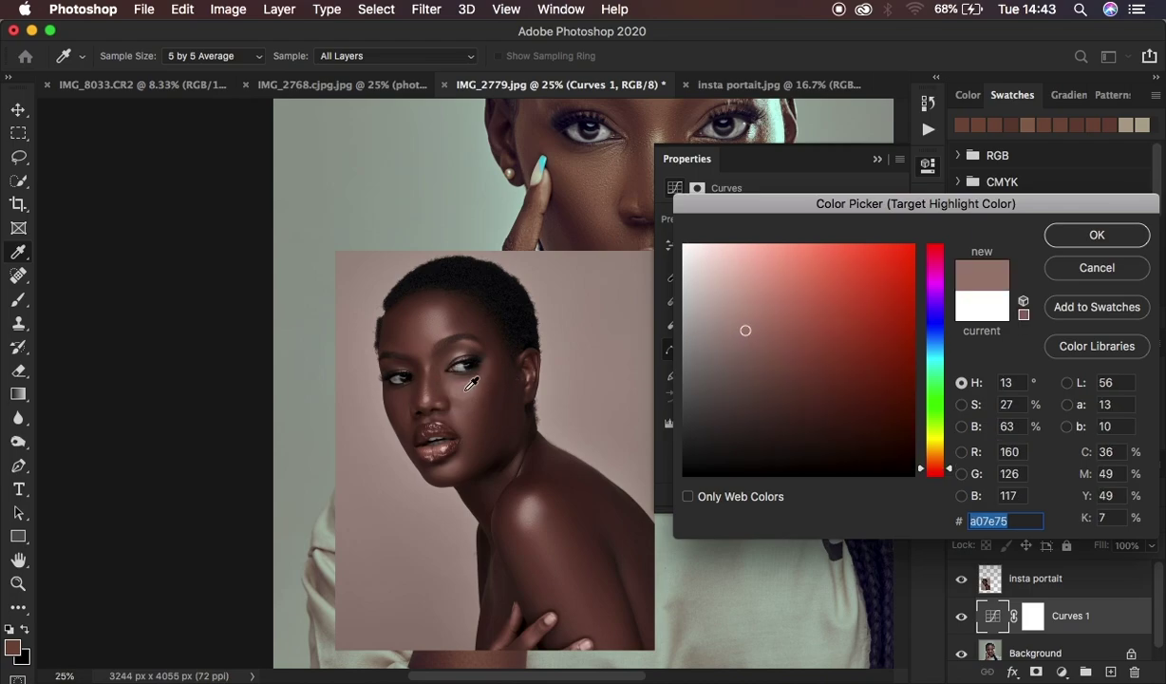
pyautogui.click(1092, 234)
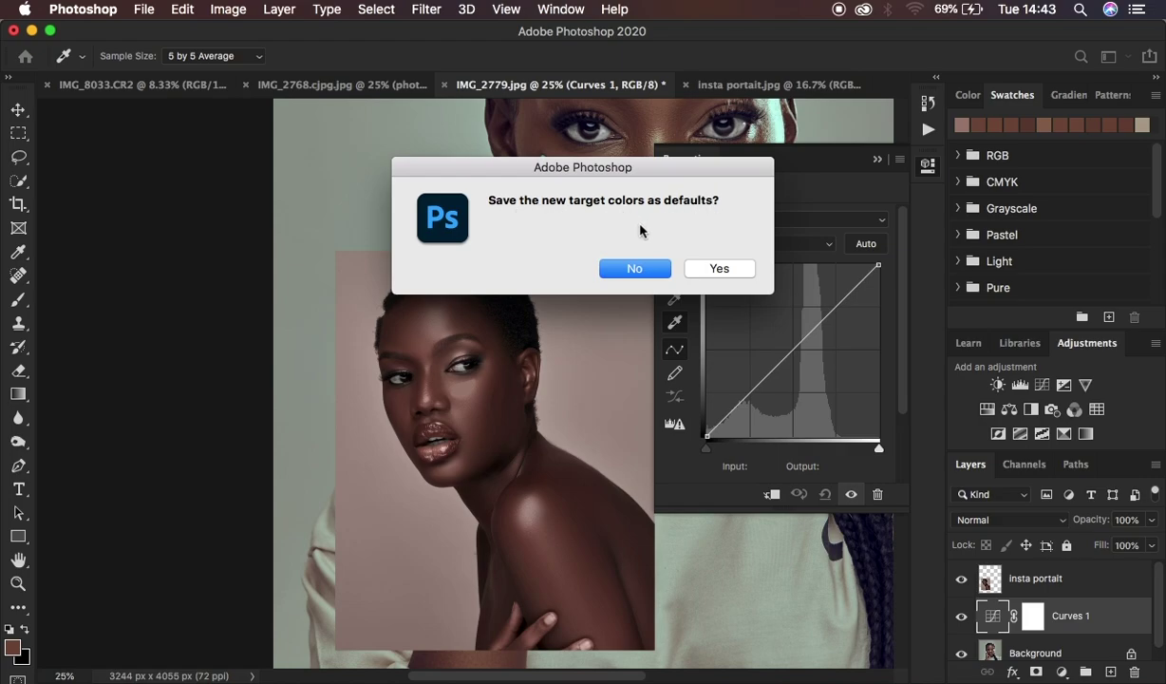
pyautogui.click(635, 268)
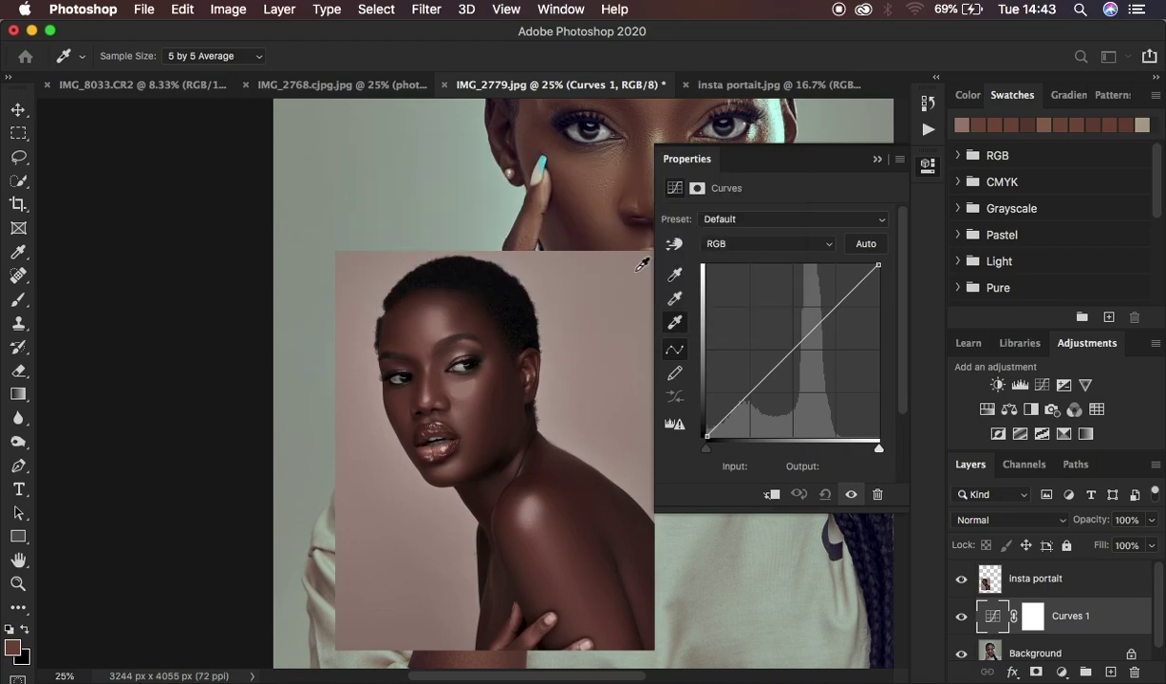
# - Apply the white-point eyedropper to the main portrait's forehead and nose bridge, settling on the bright skin along the nose
pyautogui.press('super+minus')
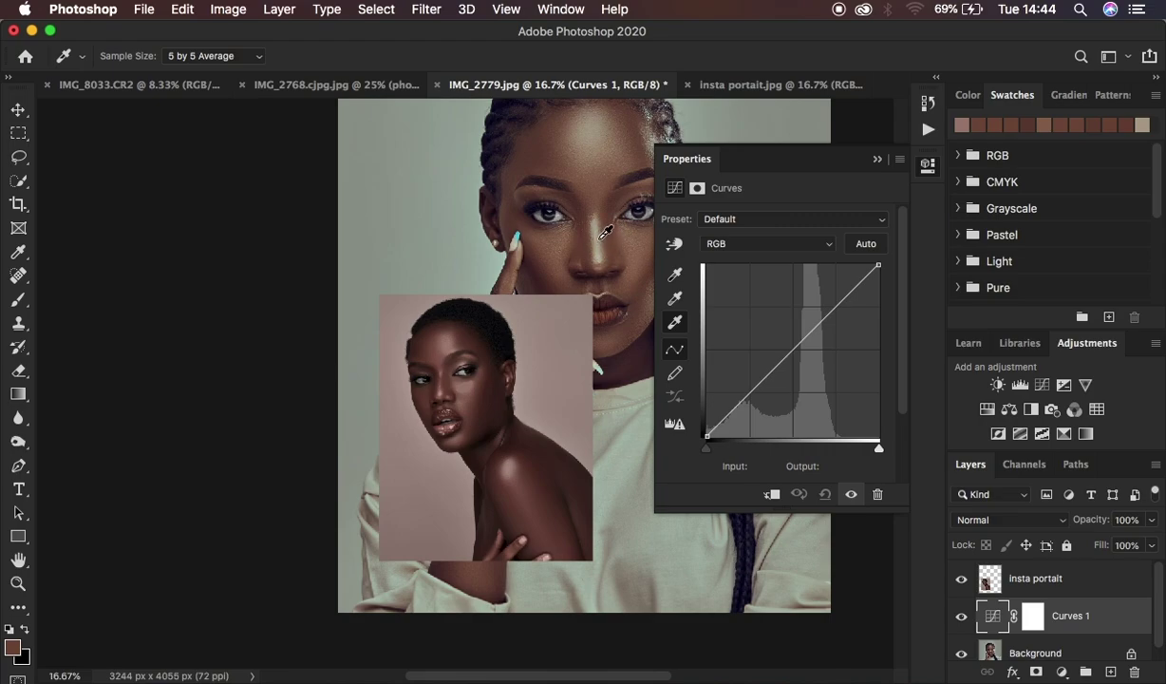
pyautogui.click(596, 128)
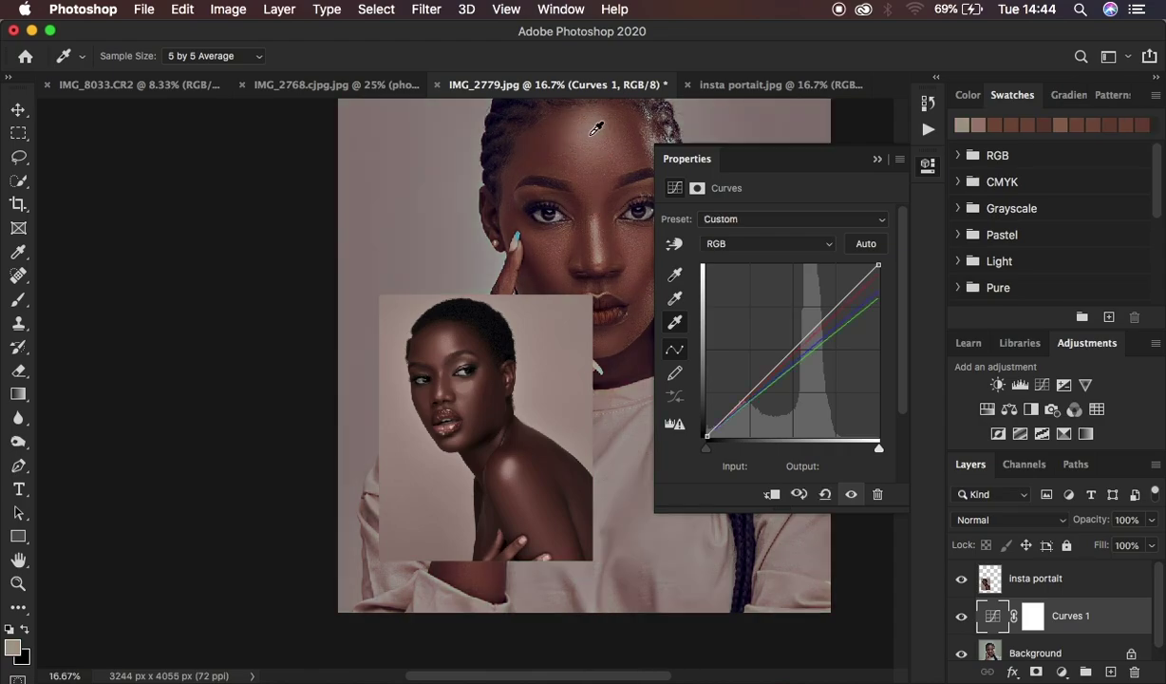
pyautogui.click(605, 238)
pyautogui.click(603, 236)
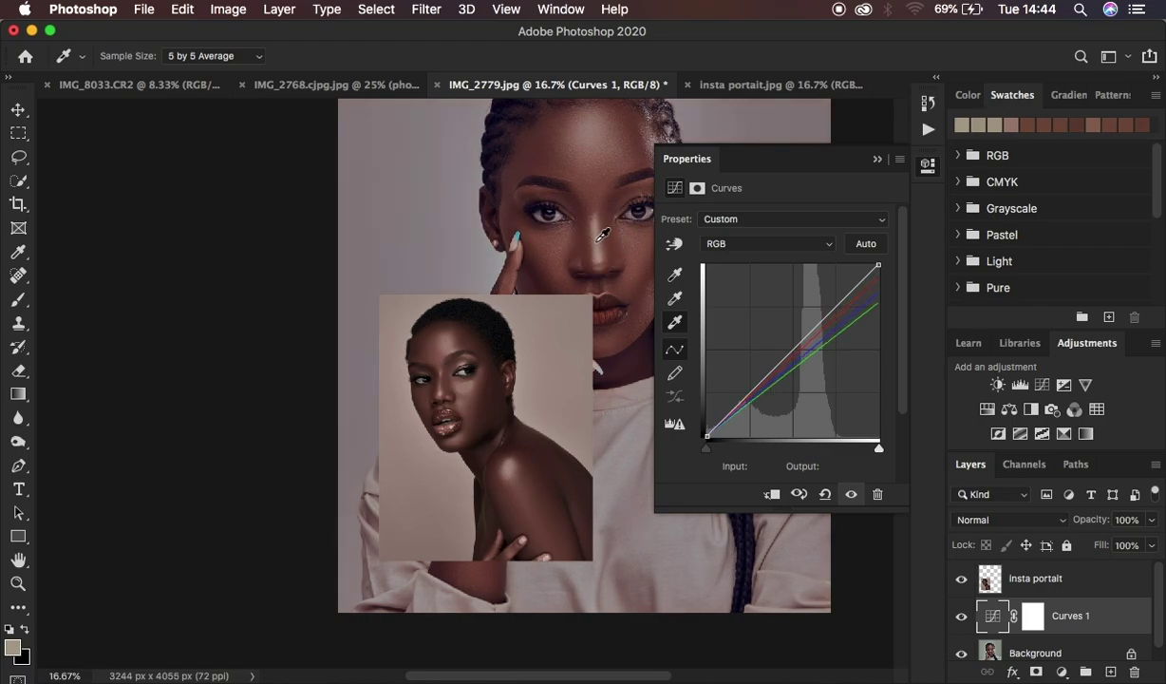
pyautogui.click(598, 123)
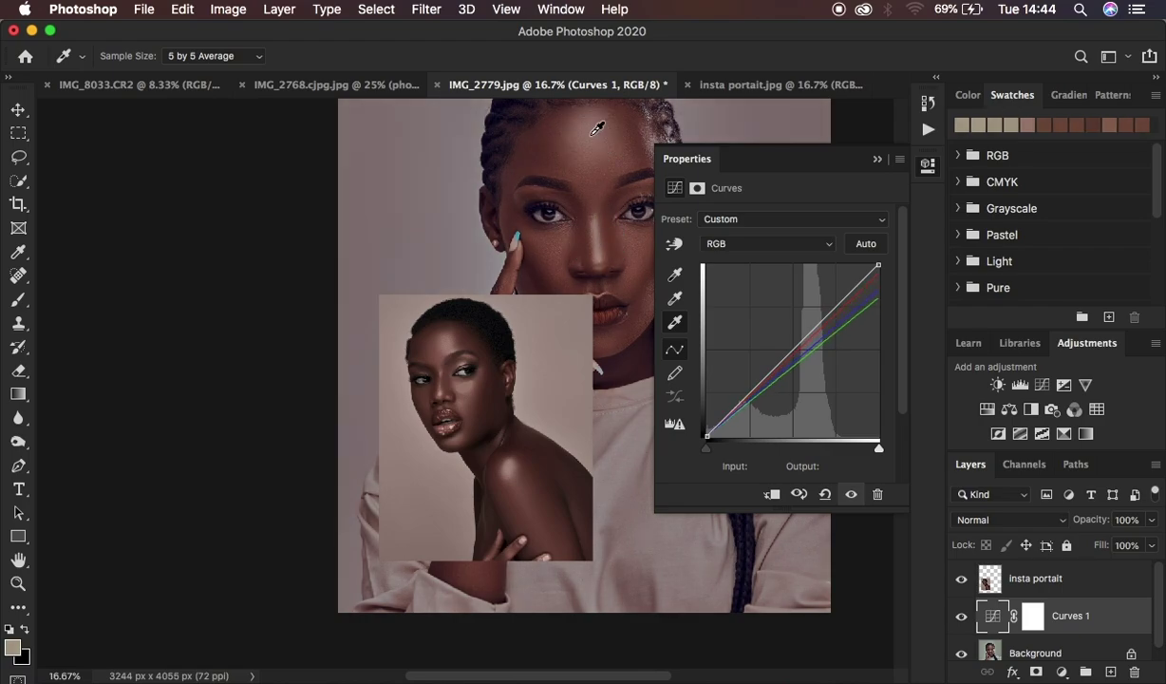
pyautogui.click(598, 238)
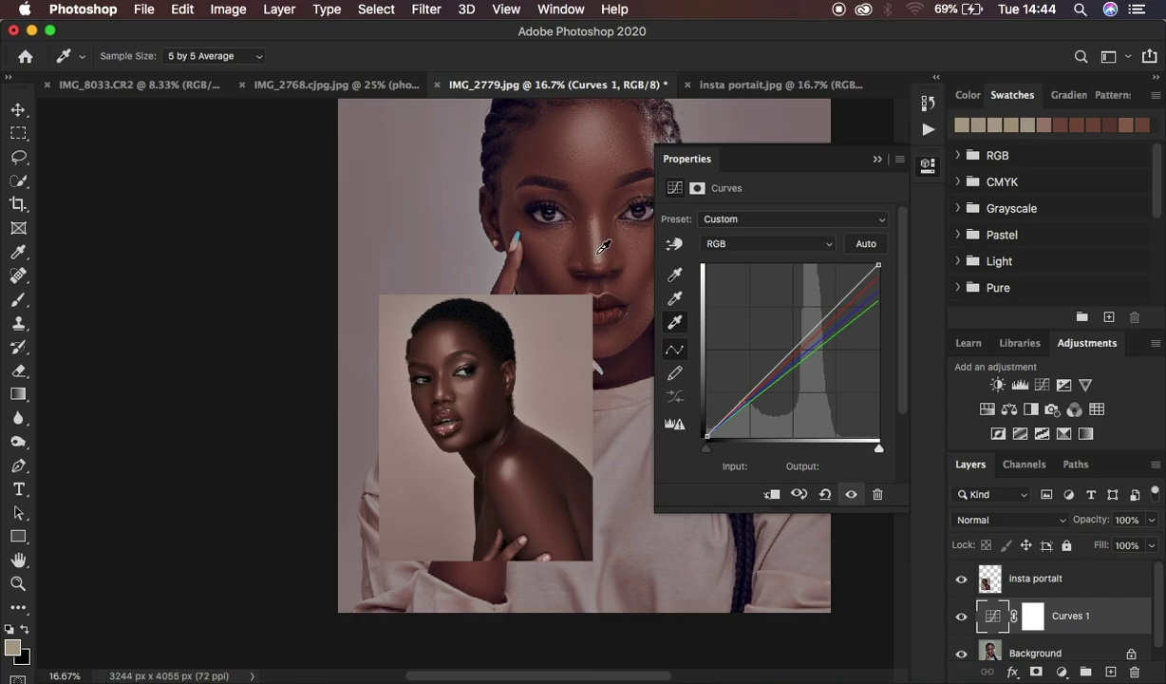
pyautogui.click(600, 246)
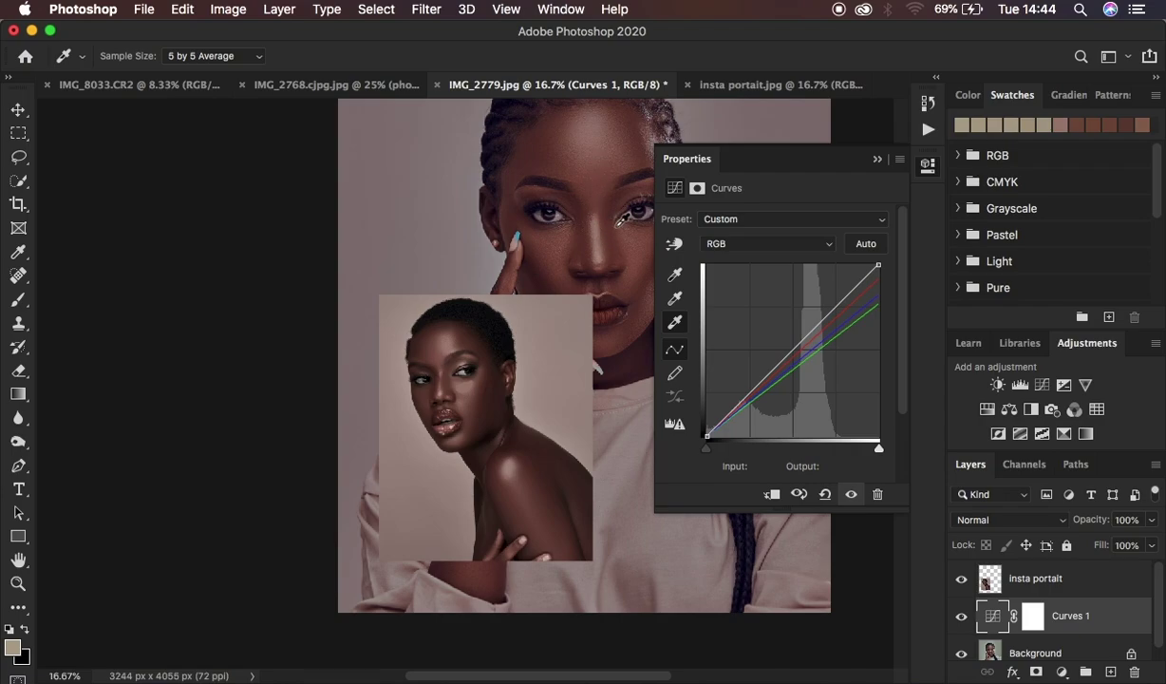
# - Set the Curves target midtone colour to #694239, sampled beside the reference portrait's nose bridge, without saving it as a default
pyautogui.doubleClick(672, 302)
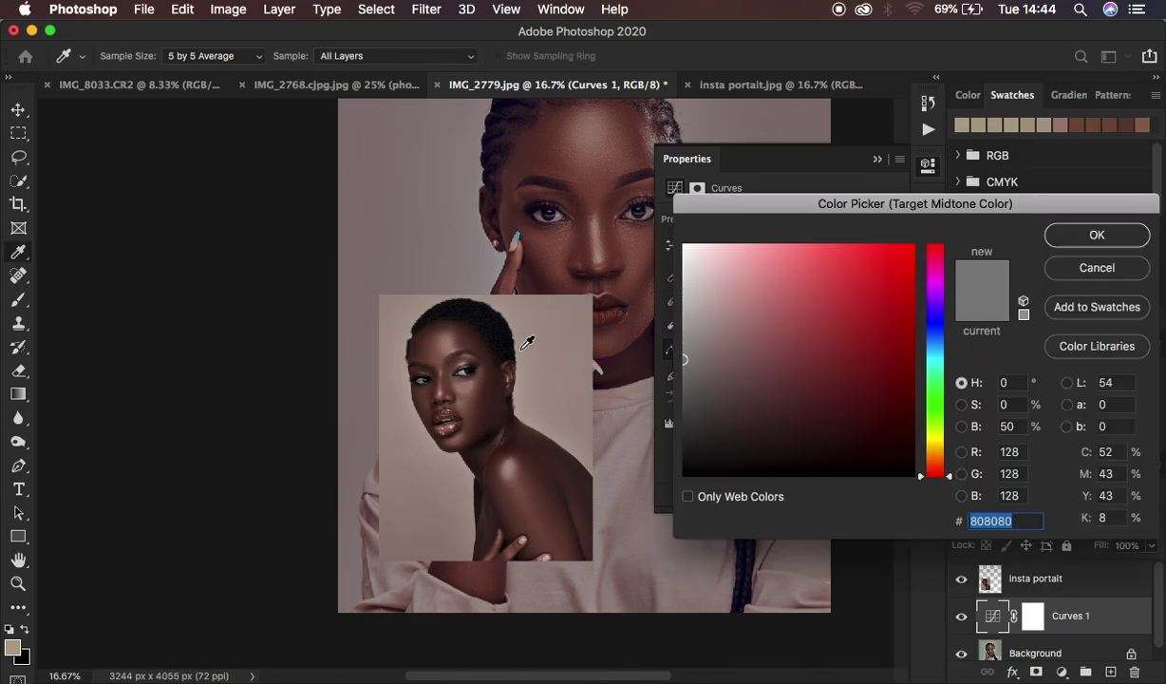
pyautogui.scroll(1, 482, 406)
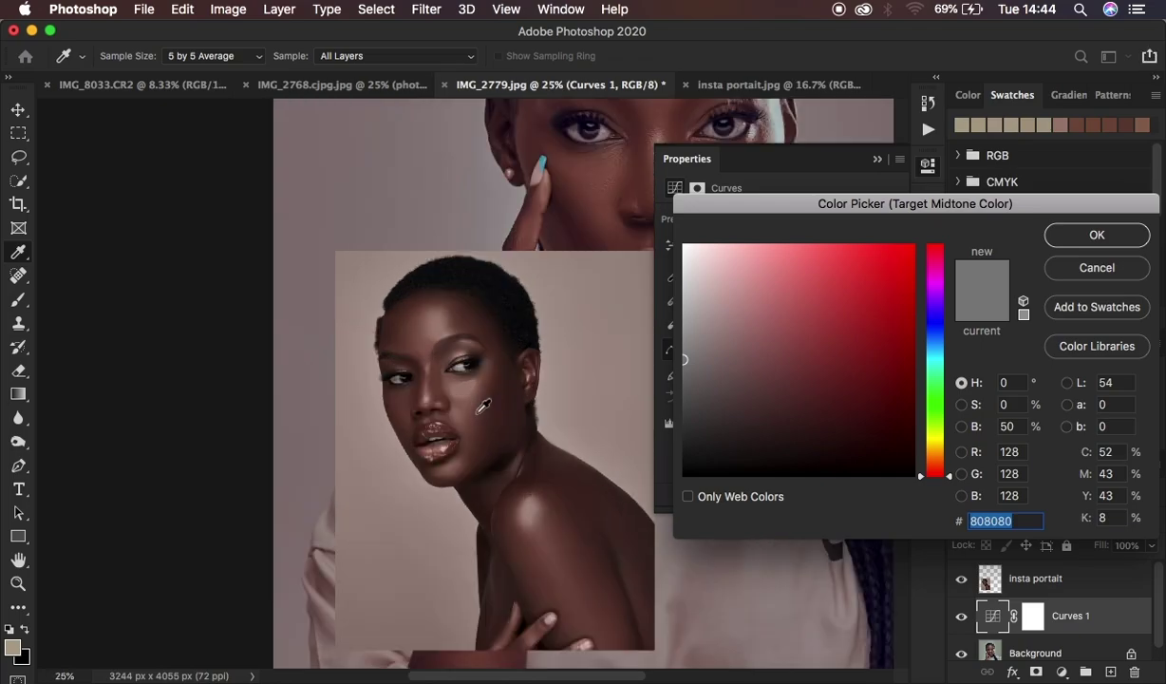
pyautogui.click(440, 371)
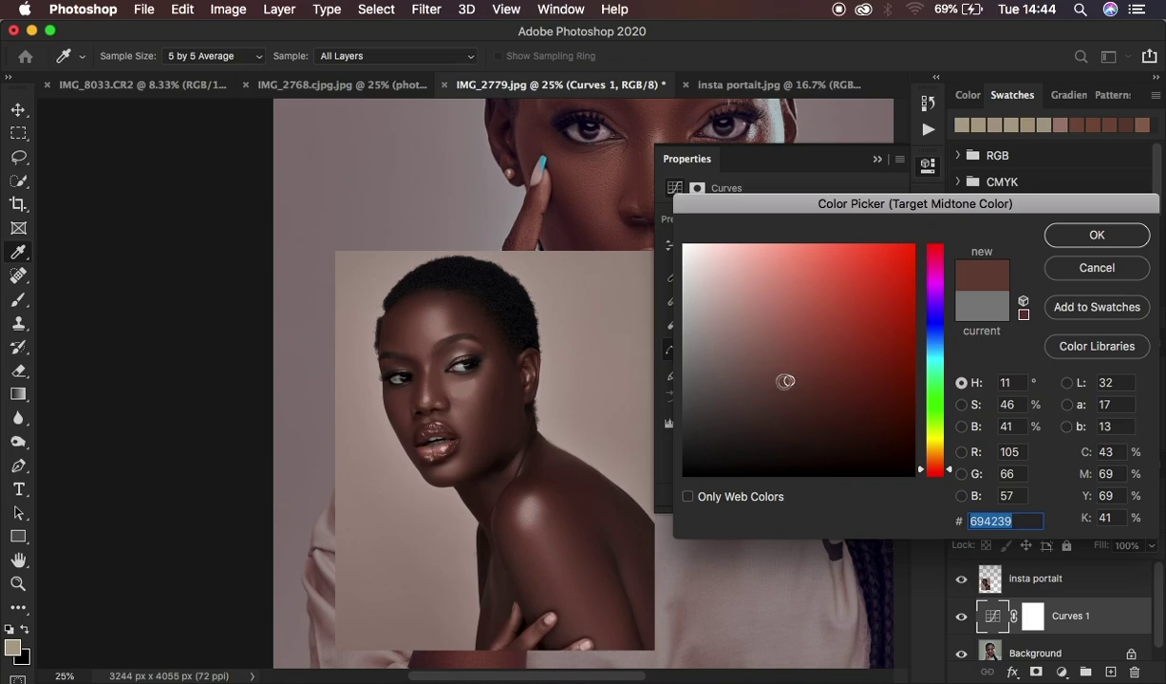
pyautogui.click(1078, 237)
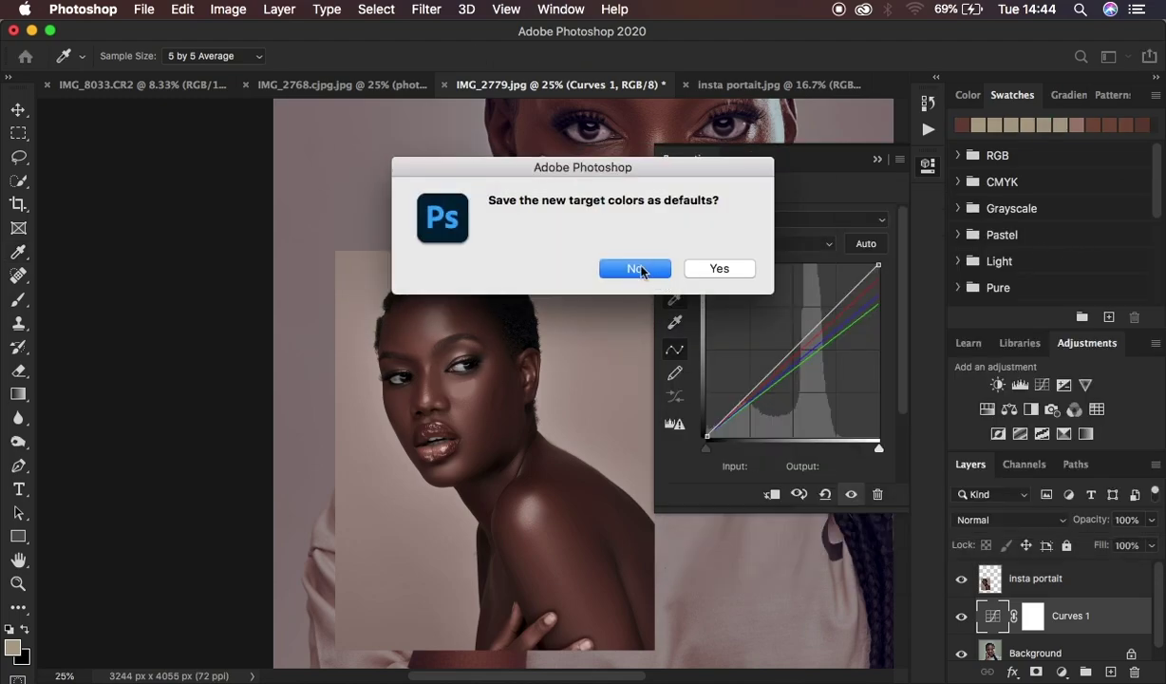
pyautogui.click(635, 269)
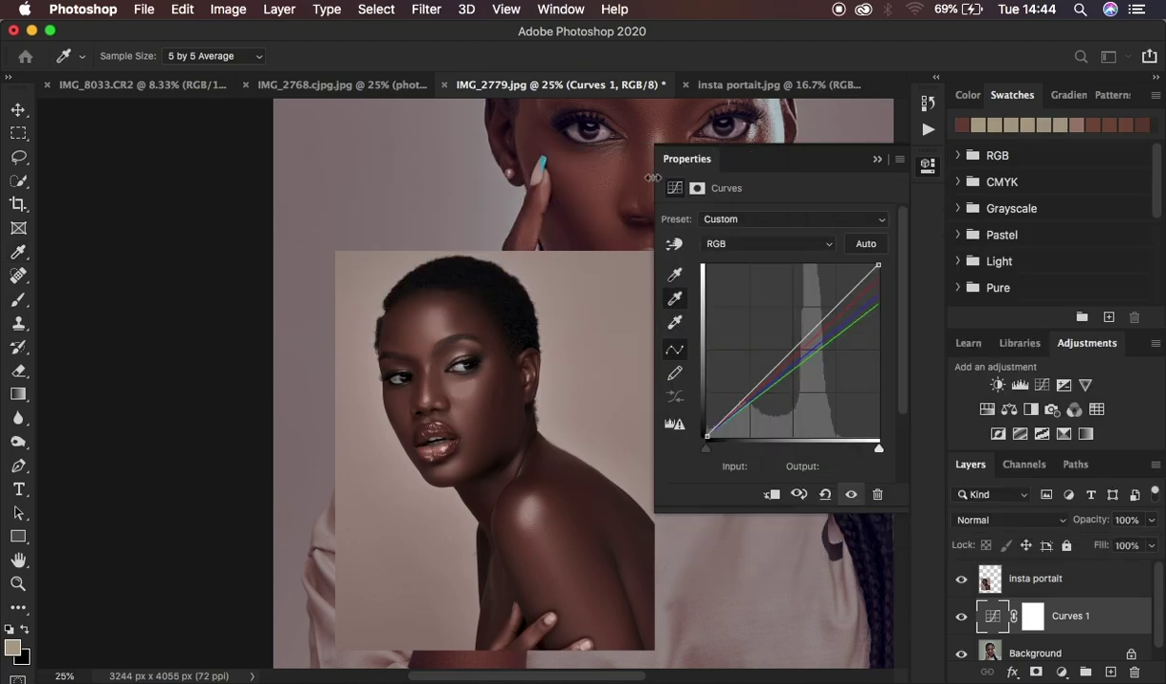
# - Apply the gray-point eyedropper at several spots beside the main portrait's nose bridge, settling on the skin near the inner eye corner
pyautogui.press('super+minus')
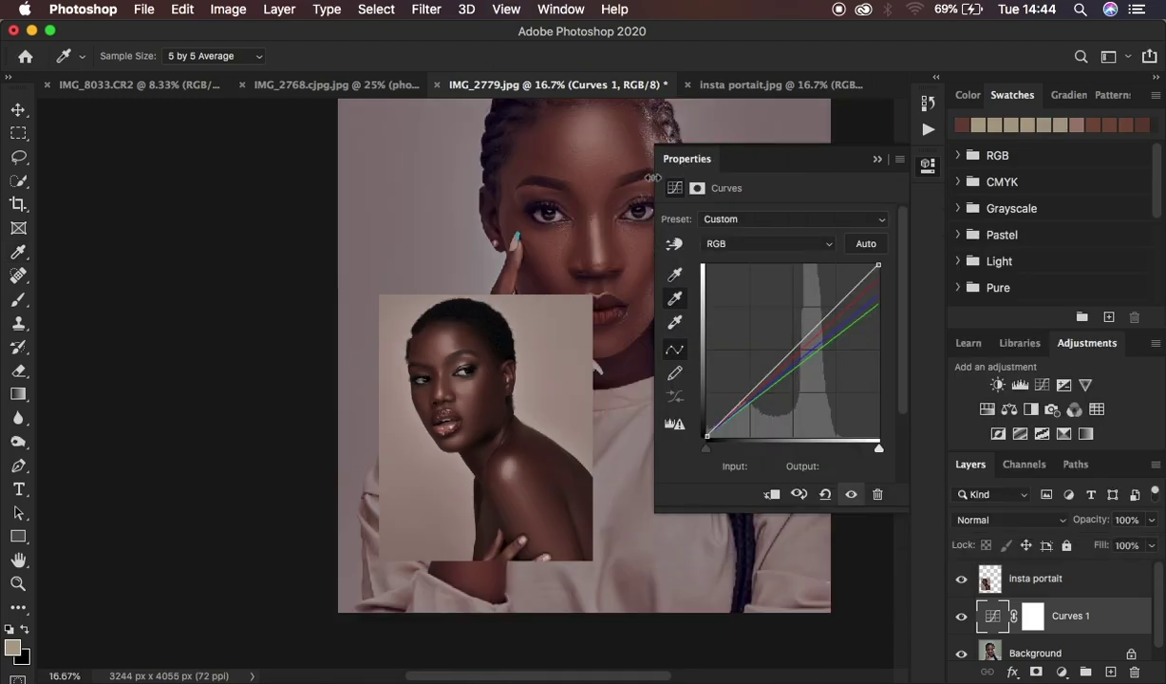
pyautogui.click(610, 224)
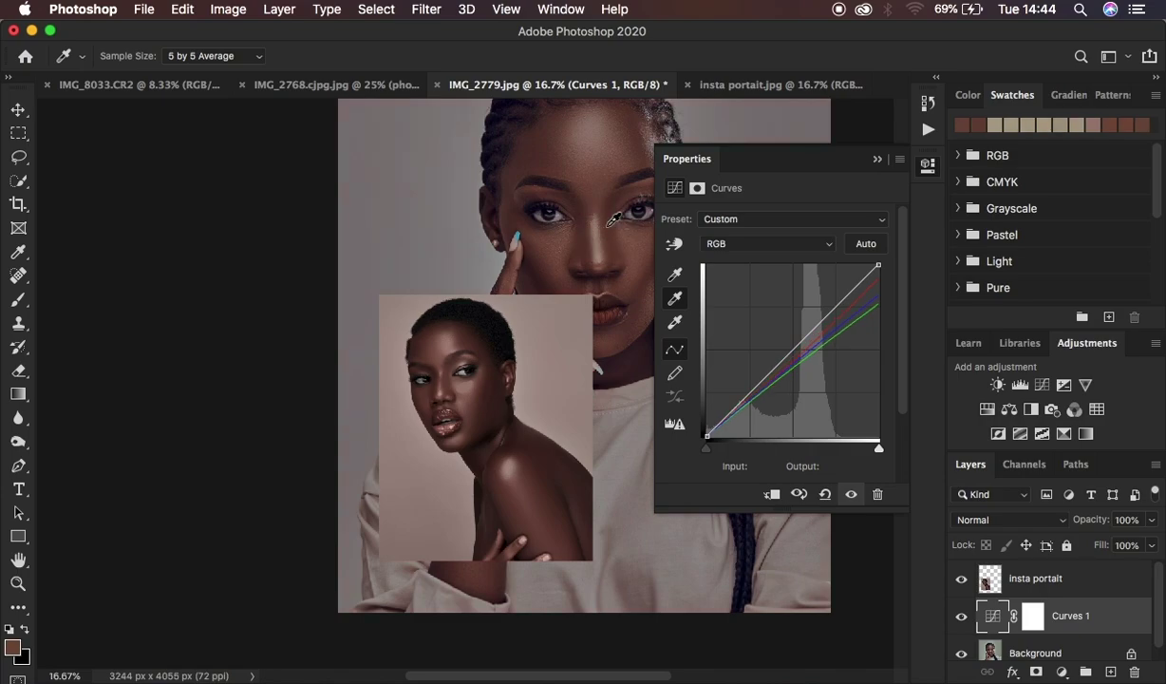
pyautogui.click(608, 215)
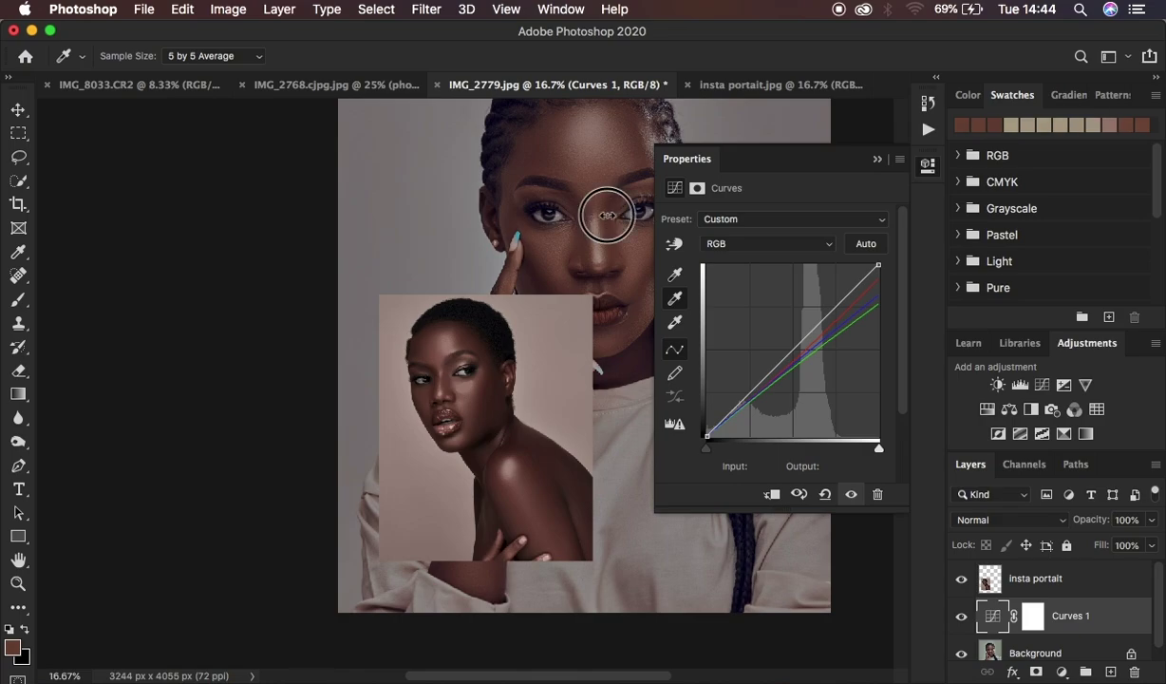
pyautogui.click(613, 225)
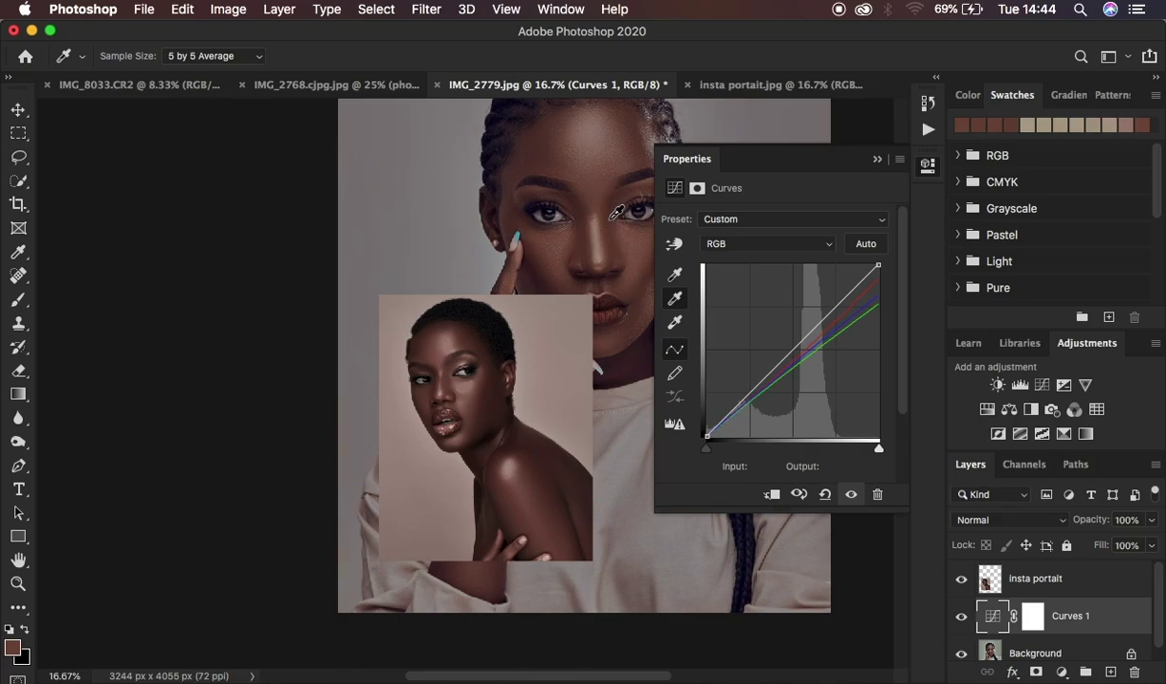
pyautogui.click(613, 217)
pyautogui.click(608, 222)
pyautogui.click(610, 234)
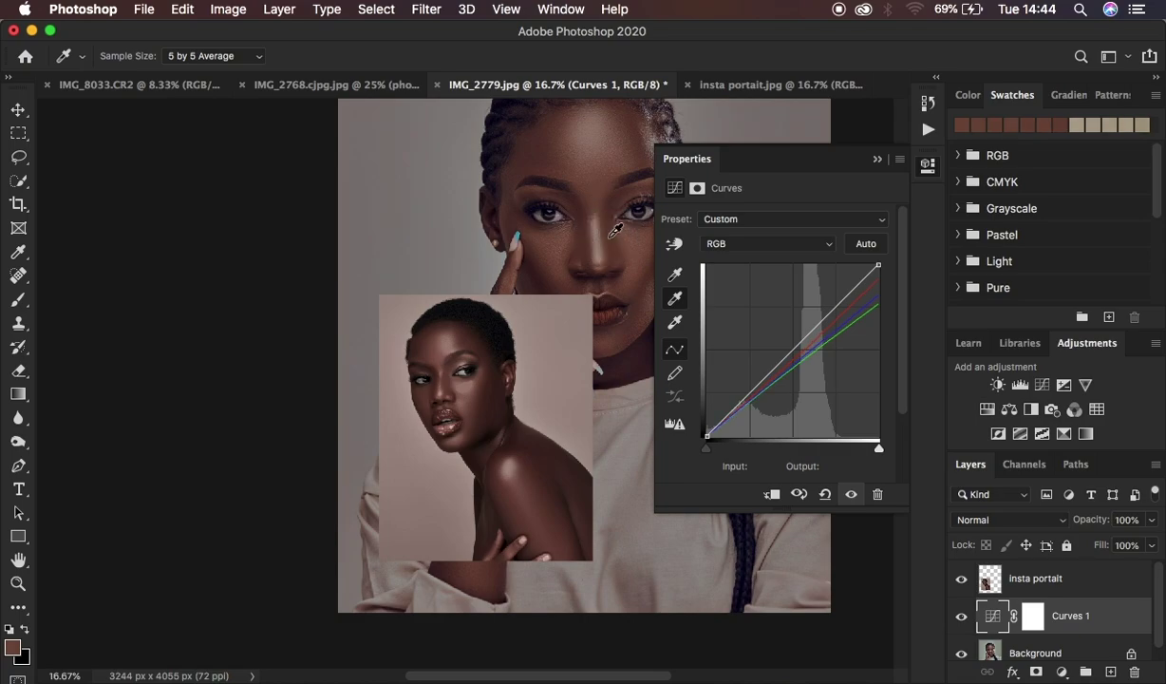
pyautogui.click(611, 240)
pyautogui.click(612, 245)
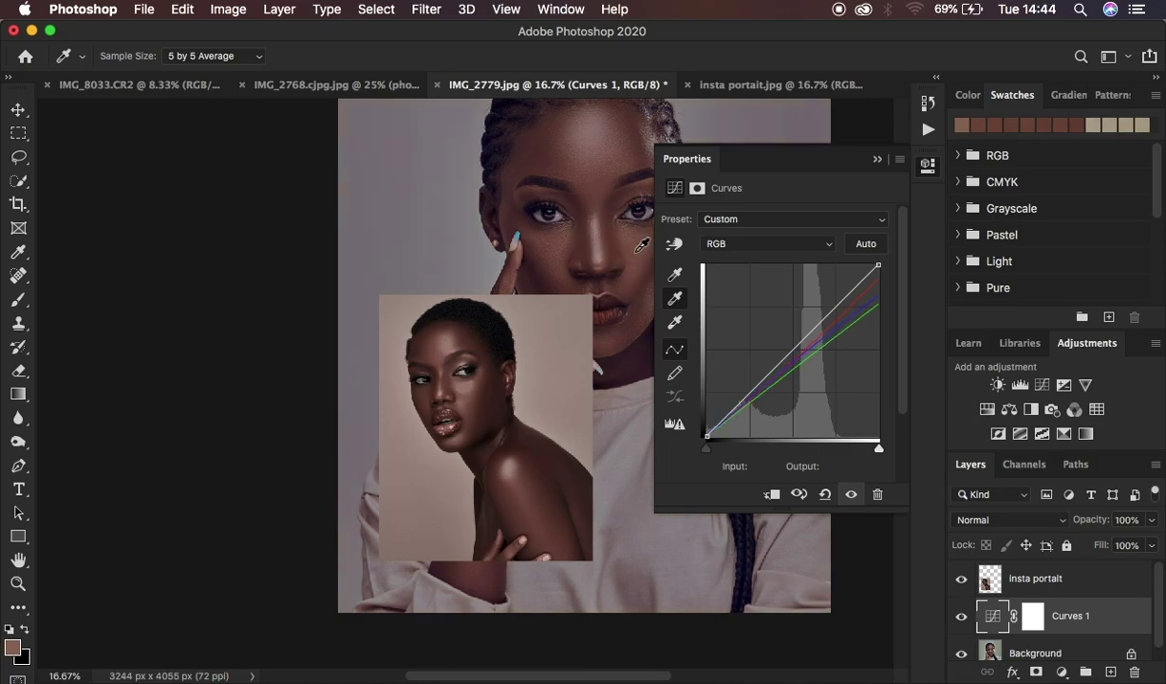
pyautogui.click(614, 220)
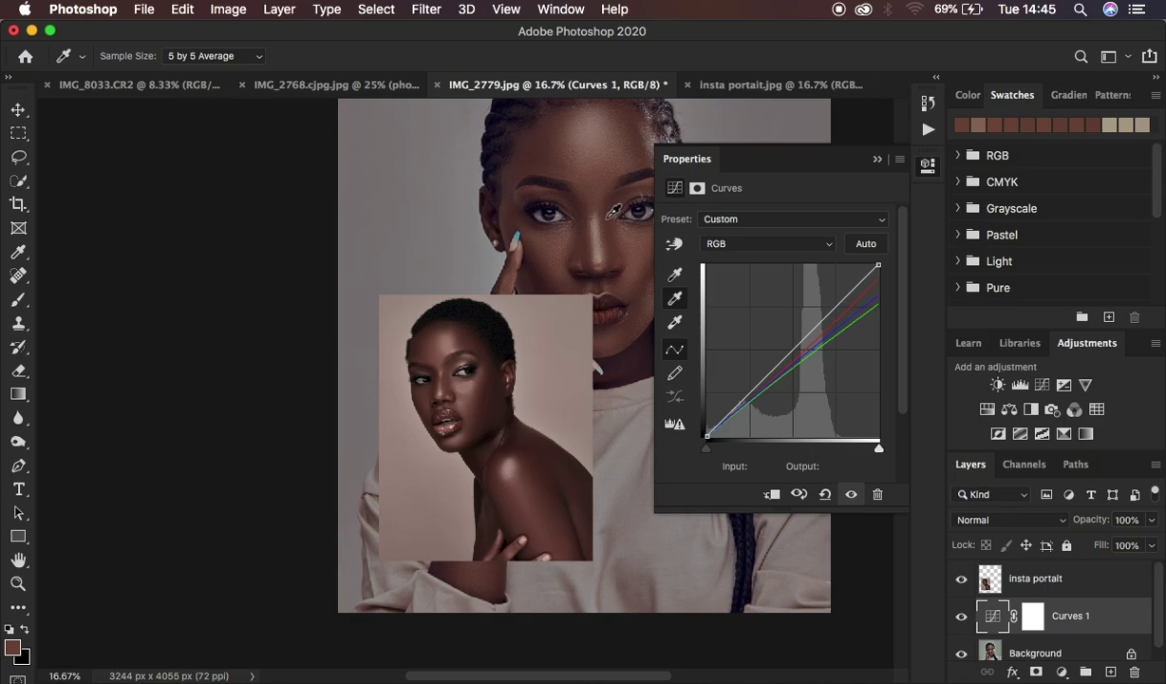
pyautogui.click(615, 212)
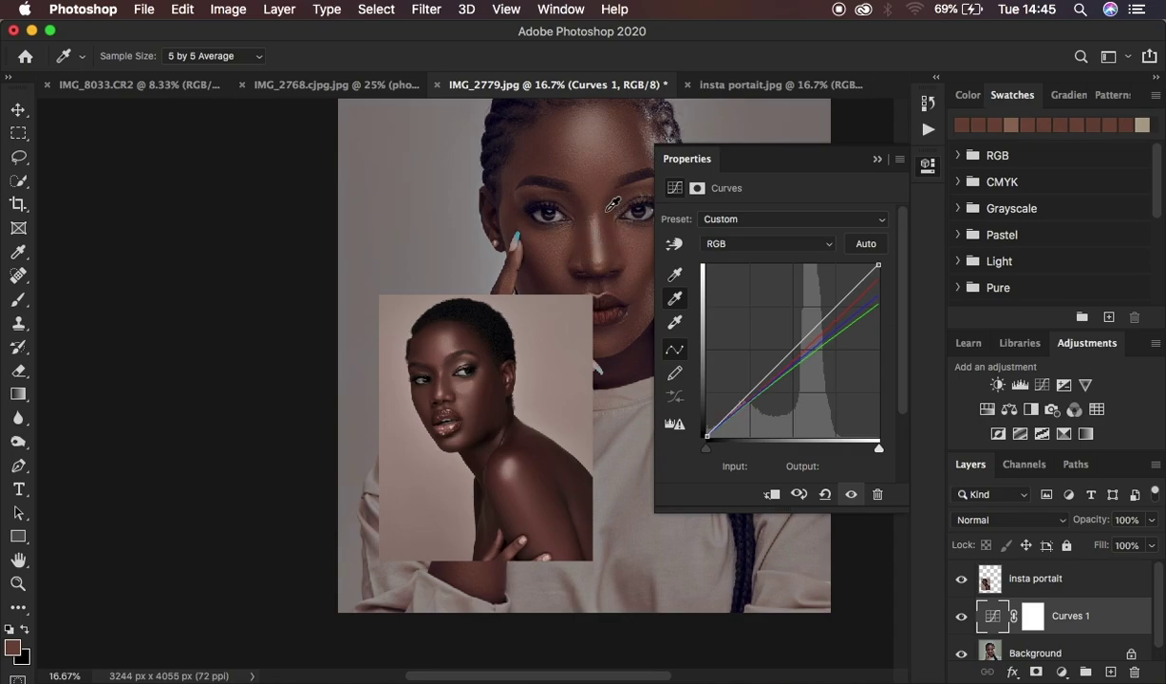
pyautogui.click(615, 217)
pyautogui.click(616, 228)
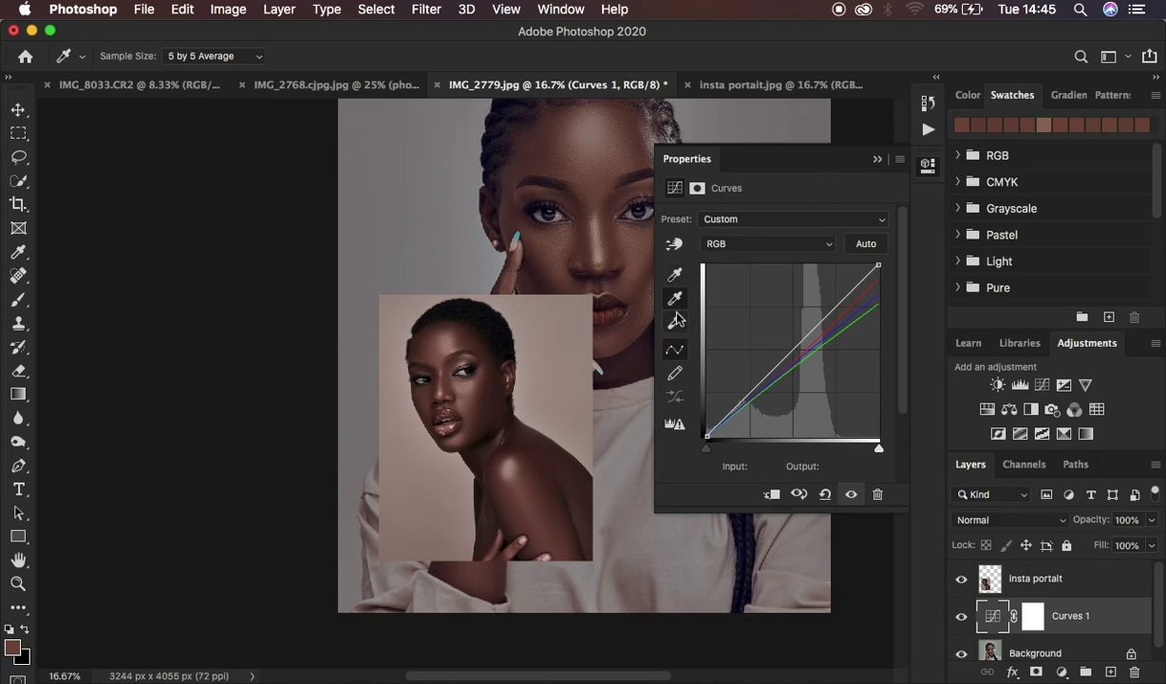
# - Close the Curves properties and compare the whole adjusted portrait with and without the Insta portait reference layer
pyautogui.press('super+minus')
pyautogui.press('super+minus')
pyautogui.press('super+equal')
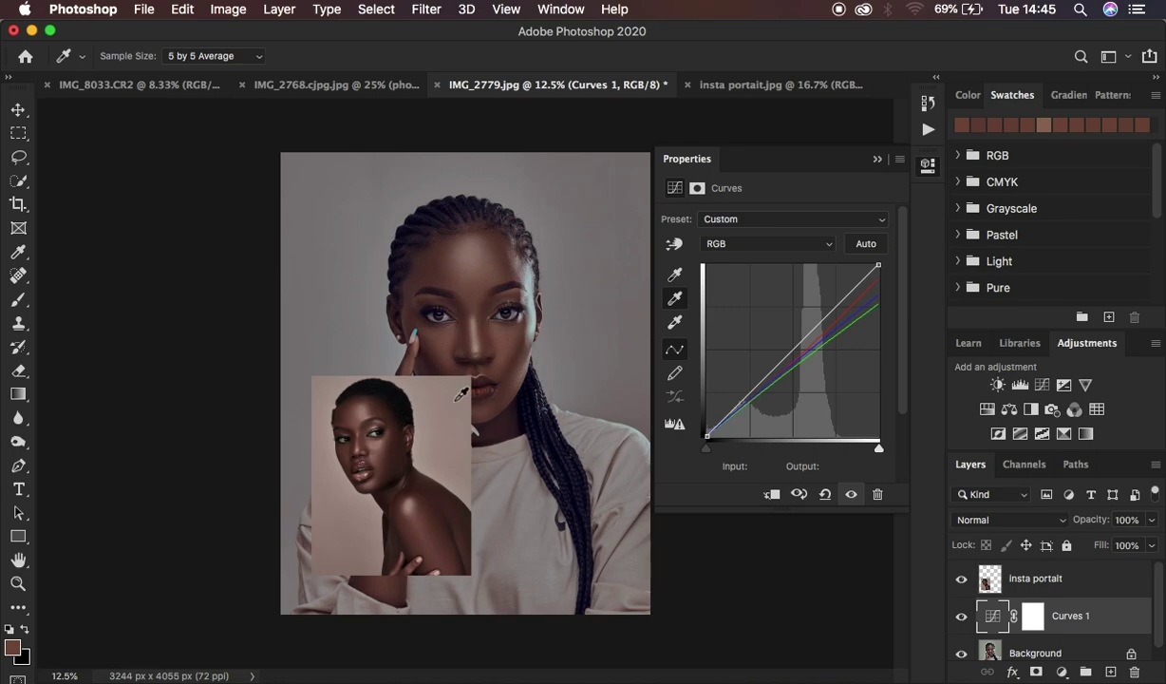
pyautogui.click(674, 297)
pyautogui.click(877, 161)
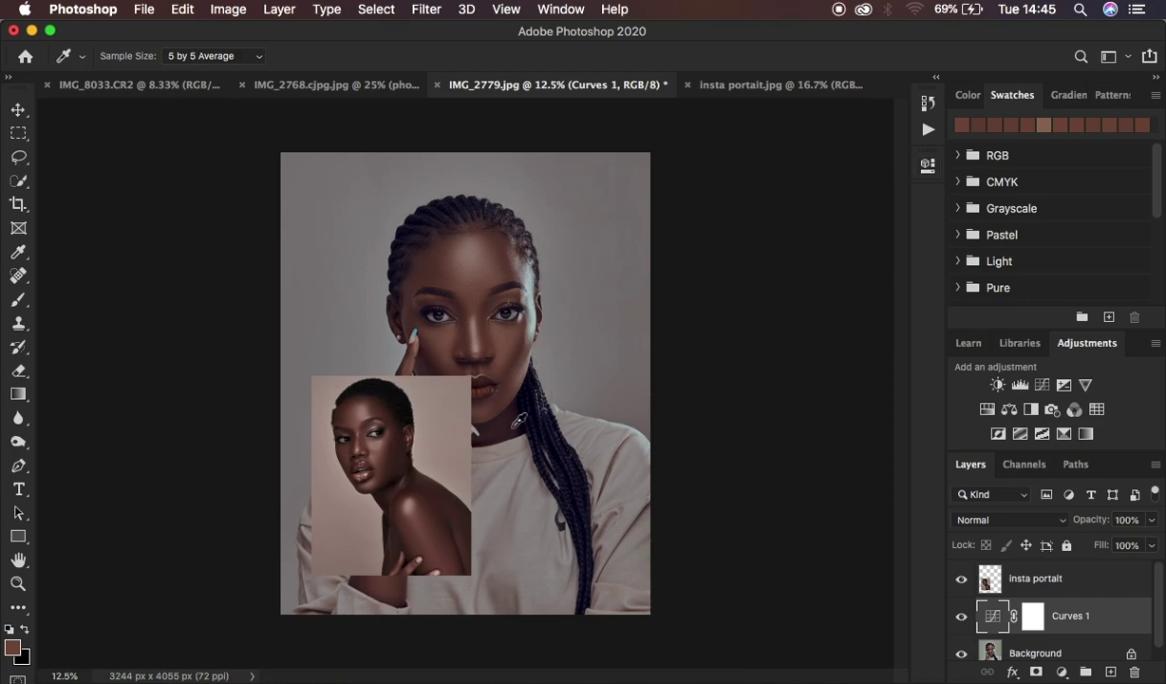
pyautogui.click(961, 580)
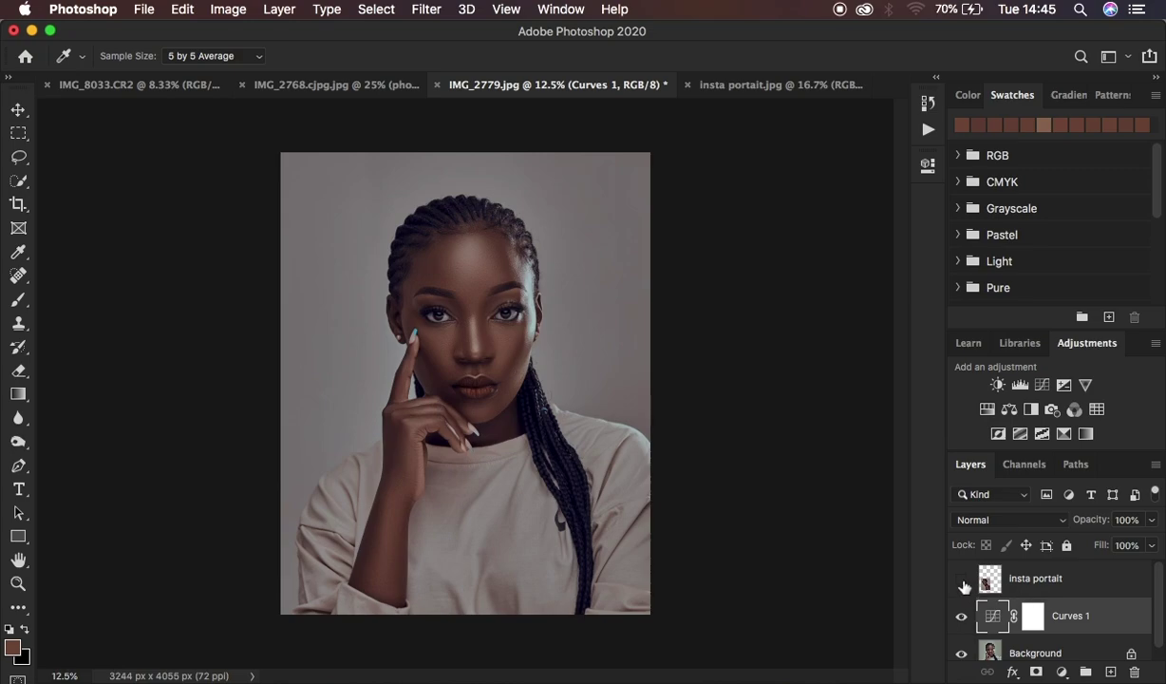
pyautogui.click(961, 580)
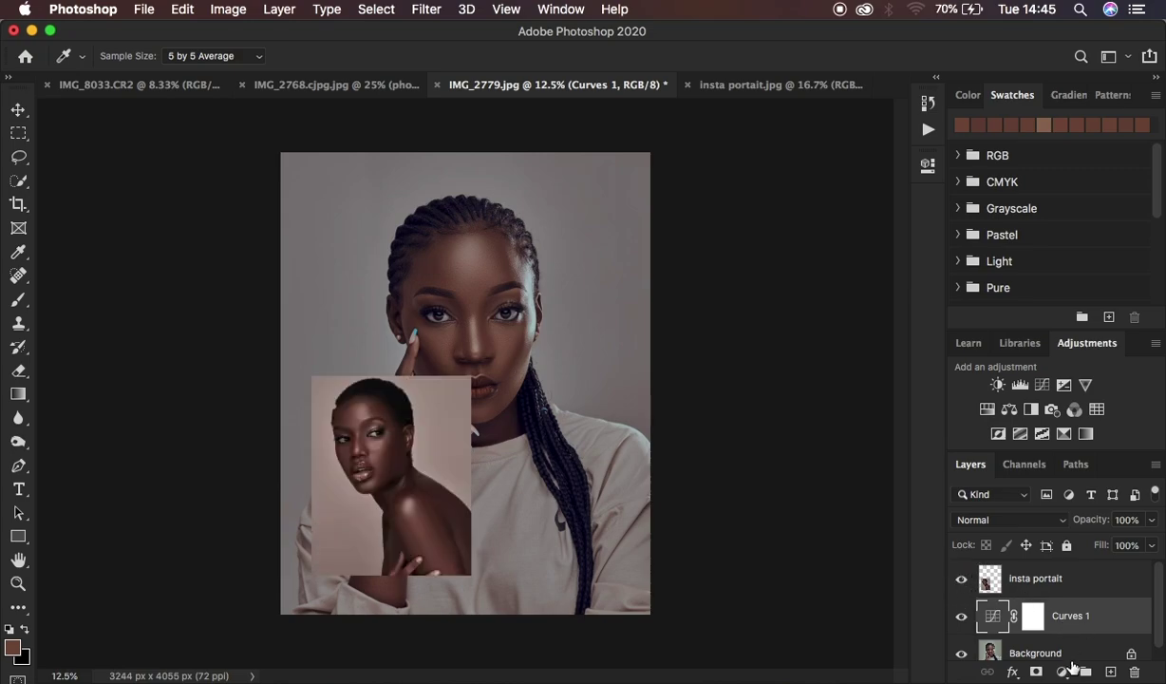
# - Add a Brightness/Contrast adjustment layer above Curves 1 and raise its contrast to about 17
pyautogui.click(1062, 671)
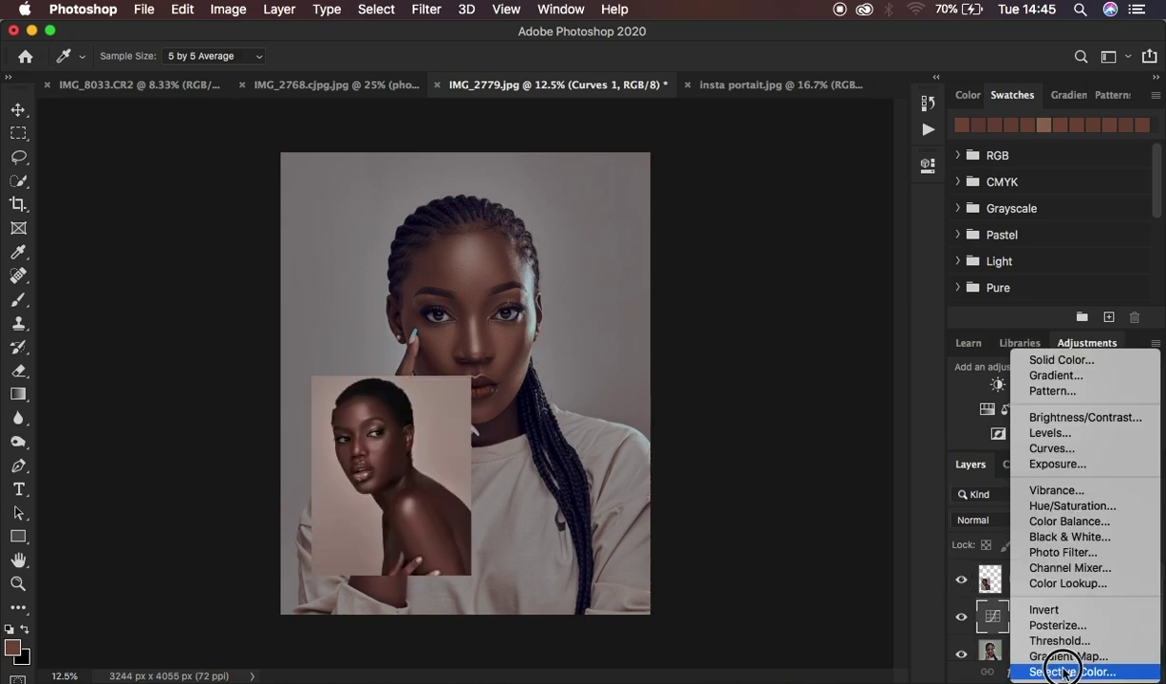
pyautogui.click(1068, 423)
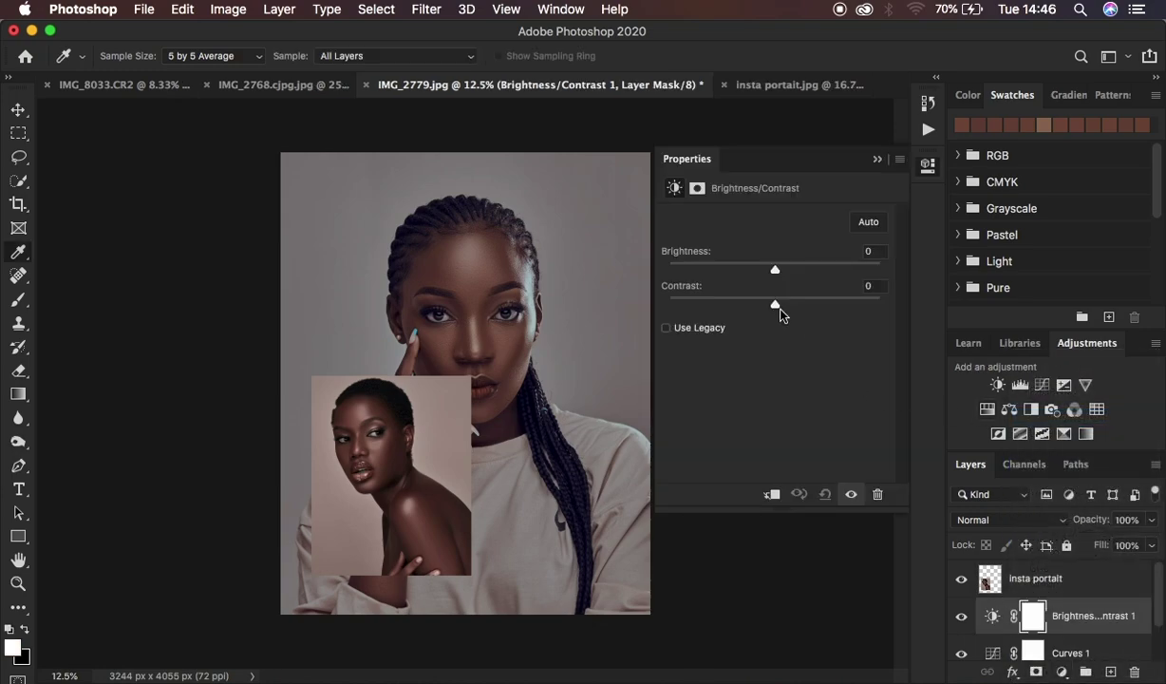
pyautogui.moveTo(775, 304); pyautogui.dragTo(790, 305)
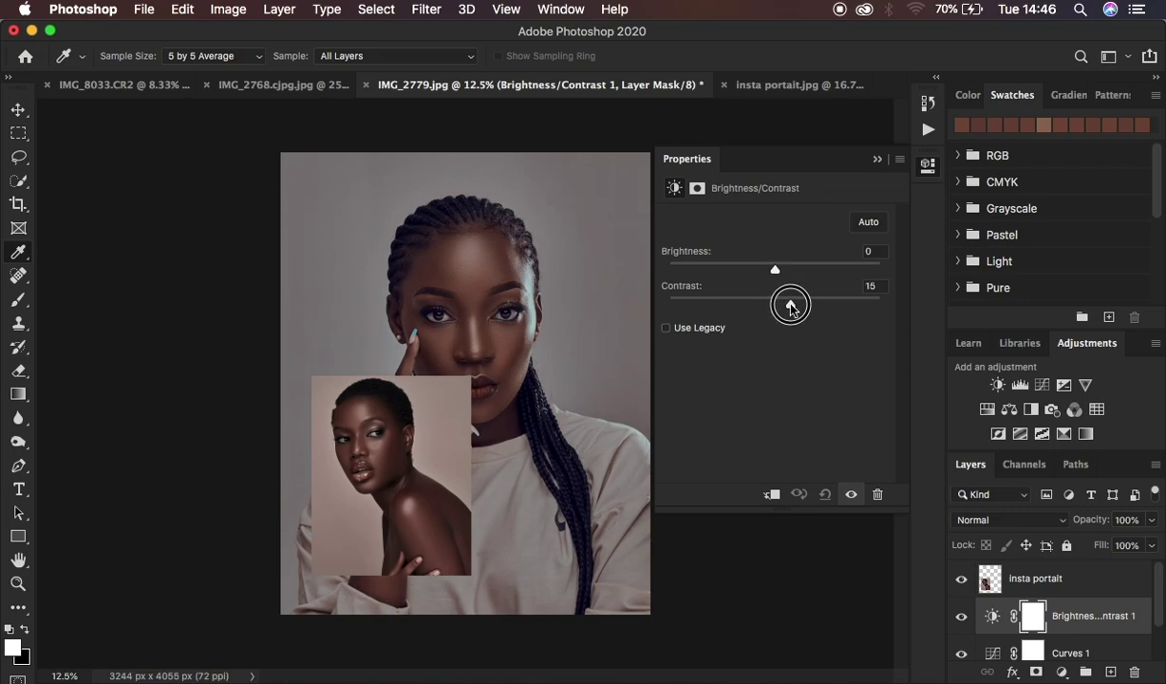
pyautogui.moveTo(792, 305); pyautogui.dragTo(793, 306)
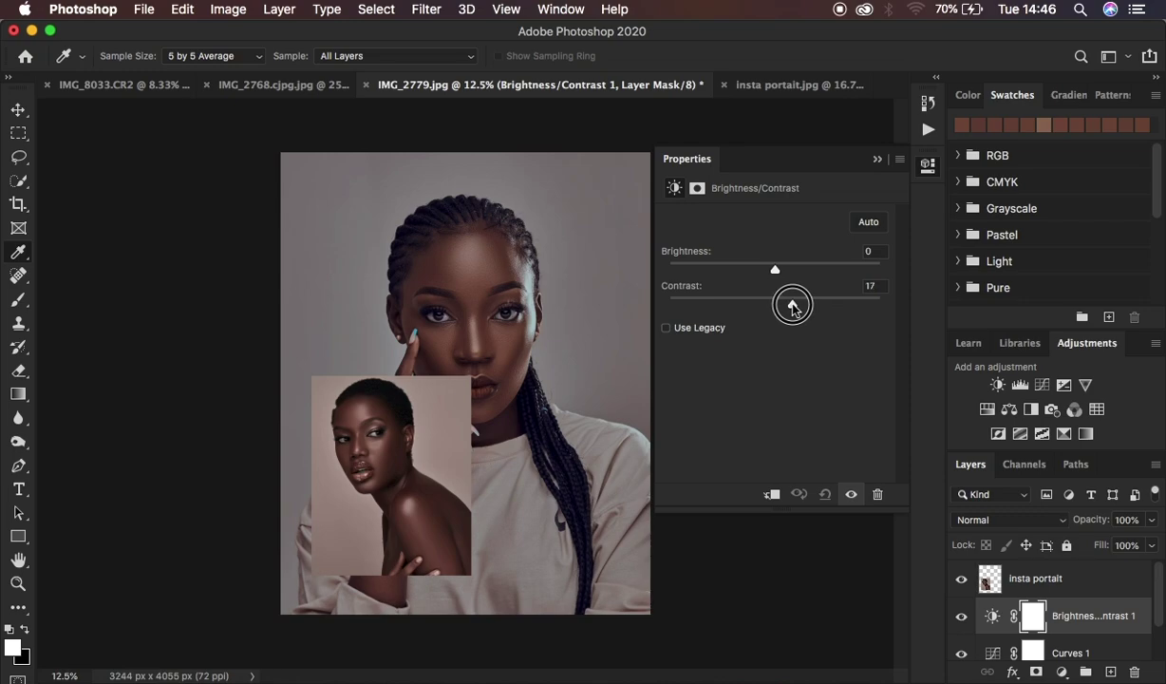
pyautogui.moveTo(793, 306); pyautogui.dragTo(794, 309)
pyautogui.click(878, 158)
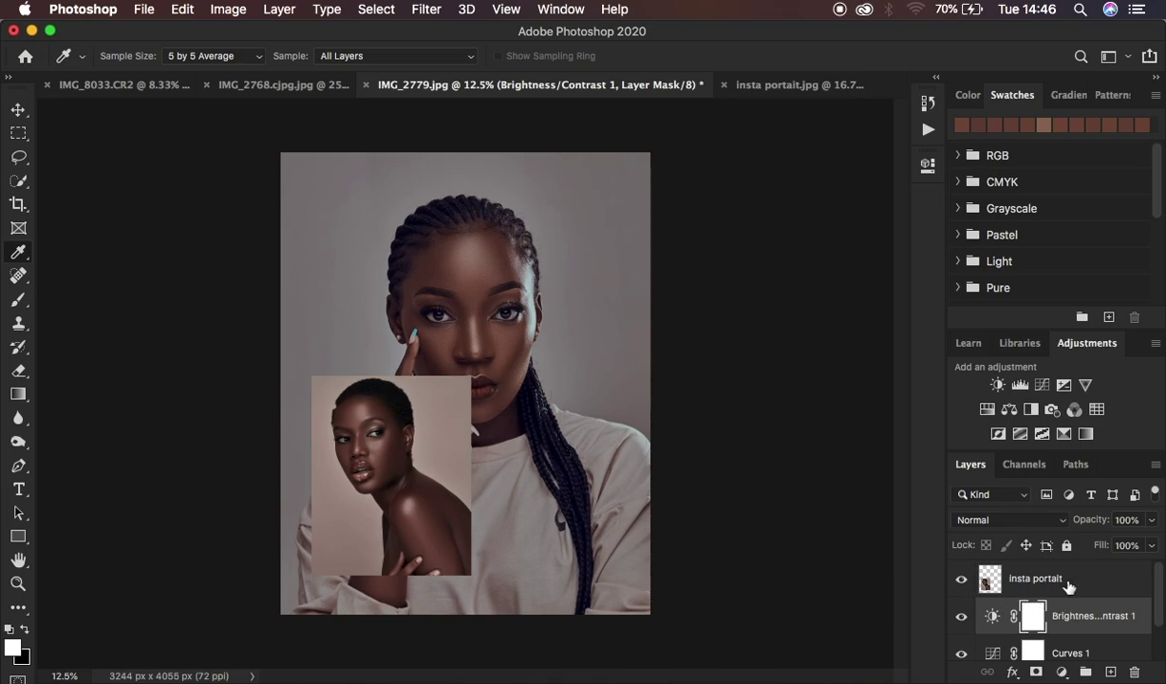
# - Toggle the Insta portait layer's visibility repeatedly to check the portrait's toning against the reference
pyautogui.click(961, 580)
pyautogui.click(962, 579)
pyautogui.click(961, 580)
pyautogui.click(961, 580)
pyautogui.click(962, 580)
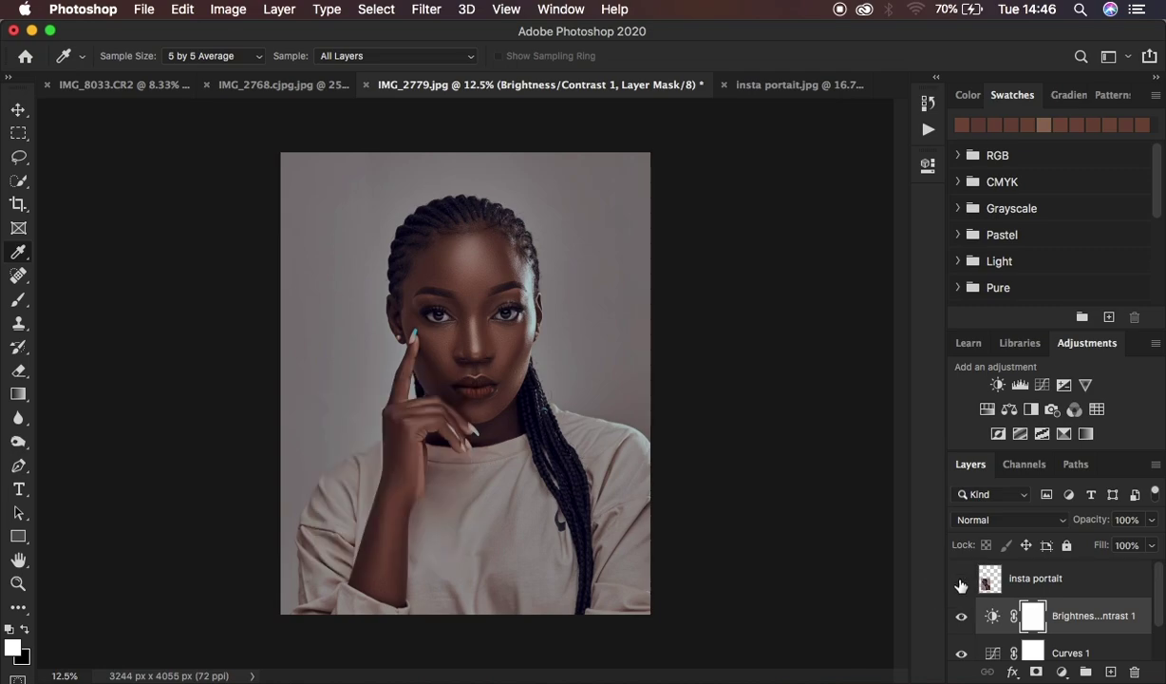
pyautogui.click(961, 580)
# - Compare before and after by repeatedly isolating the Background layer and restoring all the other layers
pyautogui.scroll(-2, 1115, 598)
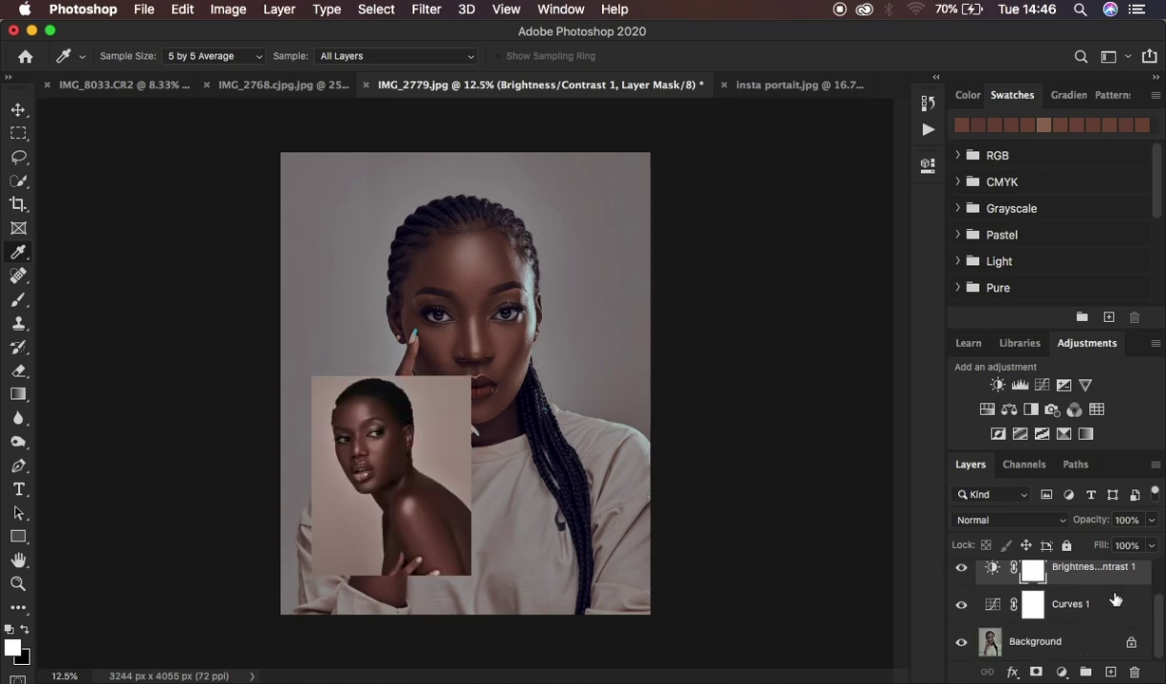
pyautogui.keyDown('alt'); pyautogui.click(962, 643); pyautogui.keyUp('alt')
pyautogui.keyDown('alt'); pyautogui.click(962, 642); pyautogui.keyUp('alt')
pyautogui.keyDown('alt'); pyautogui.click(962, 642); pyautogui.keyUp('alt')
pyautogui.keyDown('alt'); pyautogui.click(962, 642); pyautogui.keyUp('alt')
pyautogui.keyDown('alt'); pyautogui.click(962, 643); pyautogui.keyUp('alt')
pyautogui.keyDown('alt'); pyautogui.click(962, 642); pyautogui.keyUp('alt')
pyautogui.keyDown('alt'); pyautogui.click(962, 643); pyautogui.keyUp('alt')
pyautogui.keyDown('alt'); pyautogui.click(962, 643); pyautogui.keyUp('alt')
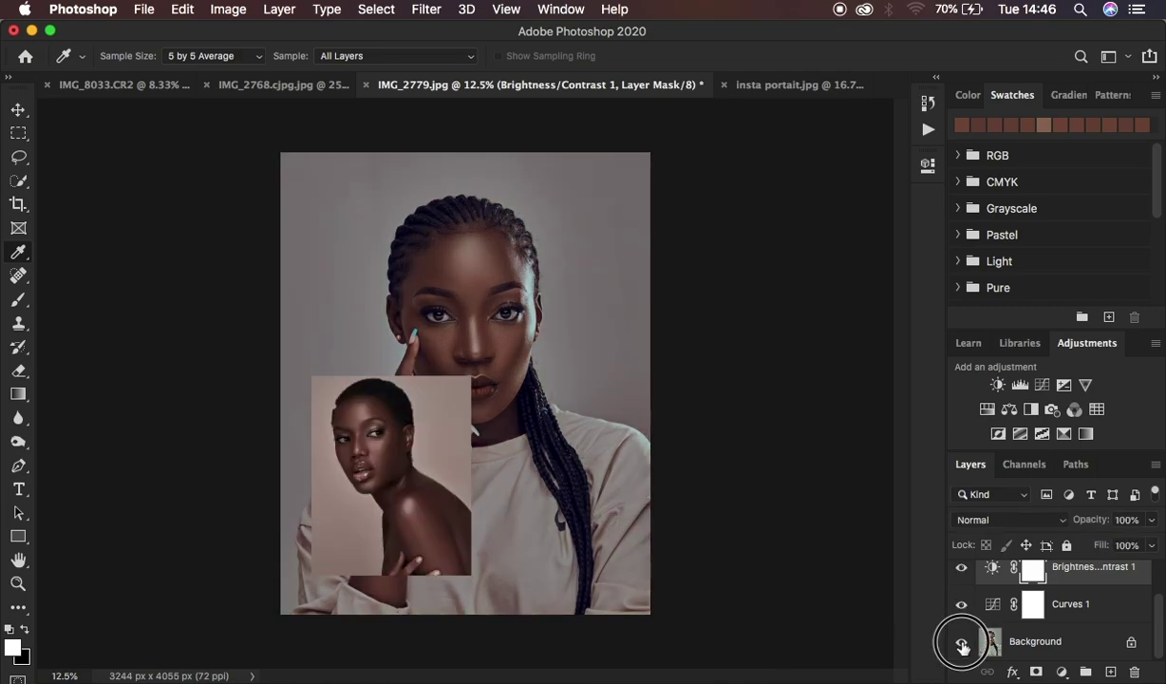
pyautogui.keyDown('alt'); pyautogui.click(962, 643); pyautogui.keyUp('alt')
pyautogui.keyDown('alt'); pyautogui.click(962, 643); pyautogui.keyUp('alt')
pyautogui.keyDown('alt'); pyautogui.click(962, 643); pyautogui.keyUp('alt')
pyautogui.keyDown('alt'); pyautogui.click(962, 643); pyautogui.keyUp('alt')
pyautogui.keyDown('alt'); pyautogui.click(962, 642); pyautogui.keyUp('alt')
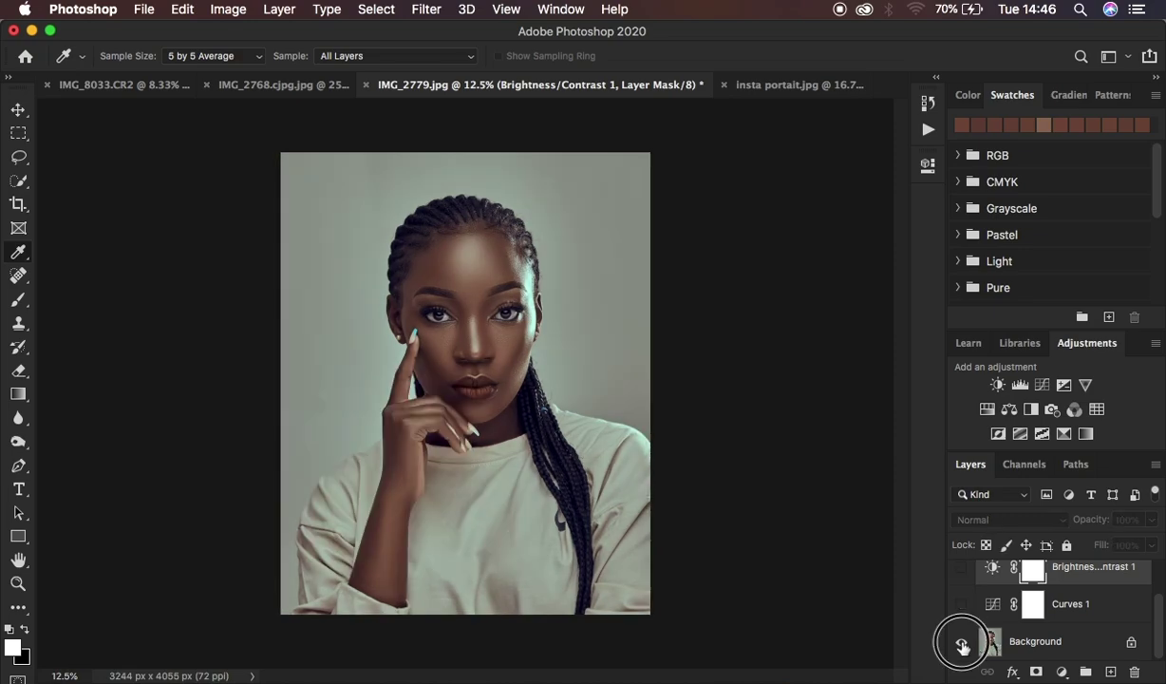
pyautogui.keyDown('alt'); pyautogui.click(962, 643); pyautogui.keyUp('alt')
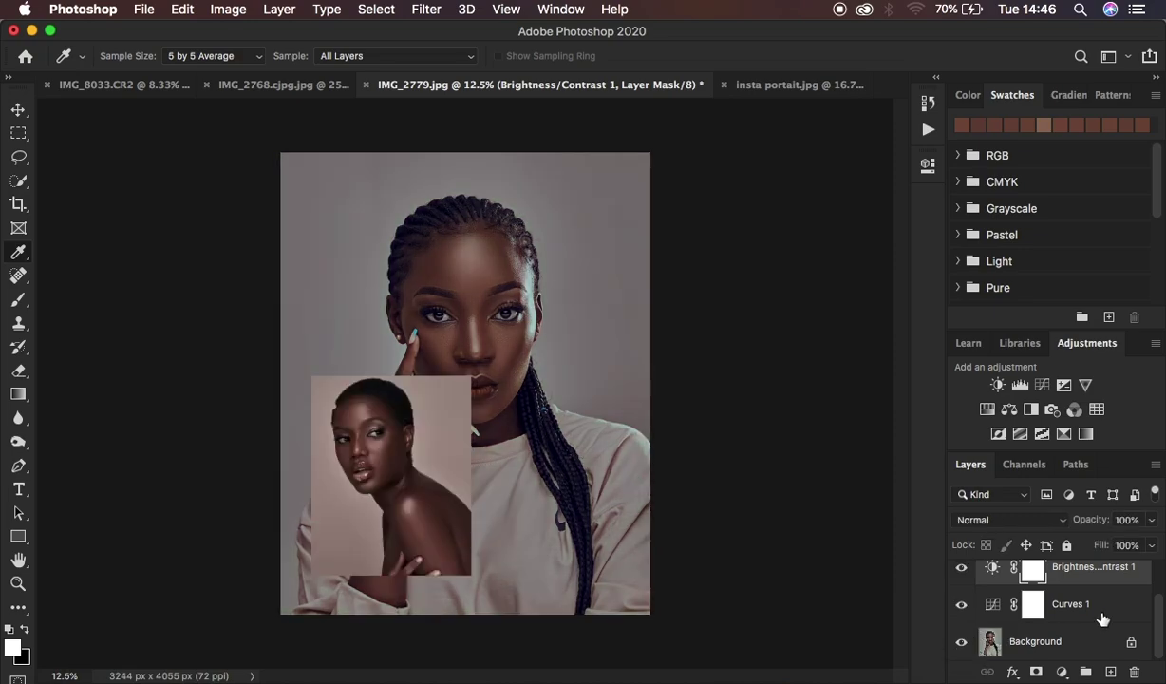